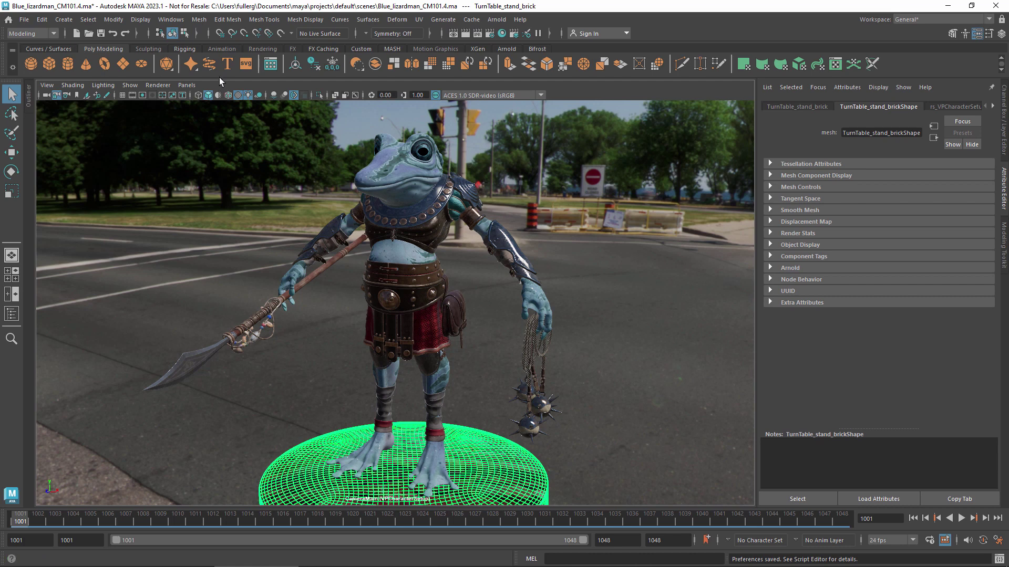
Step: Open the Color Management settings in the application preferences
{"action": "left_click", "coordinate": [176, 20]}
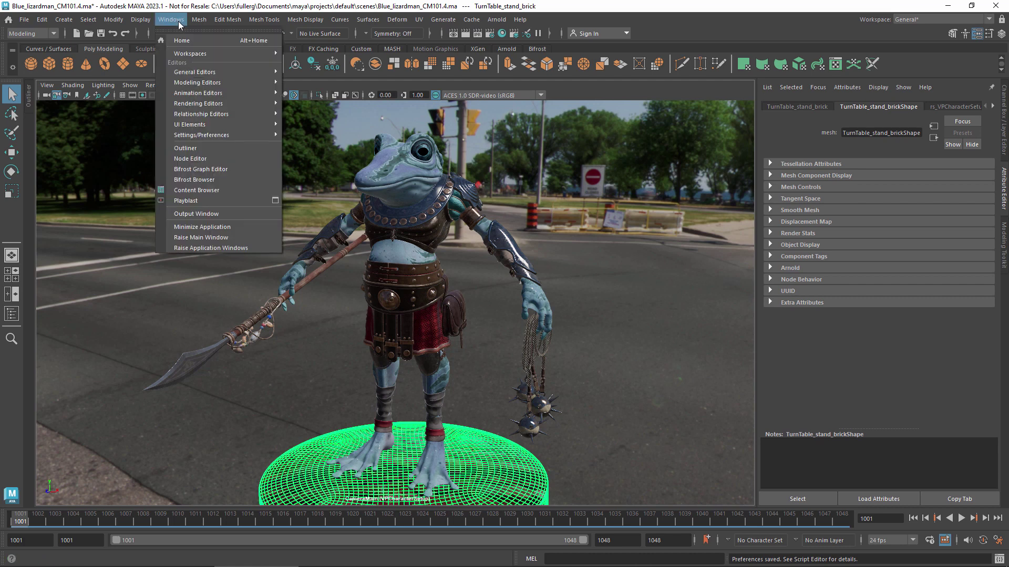
{"action": "mouse_move", "coordinate": [197, 134]}
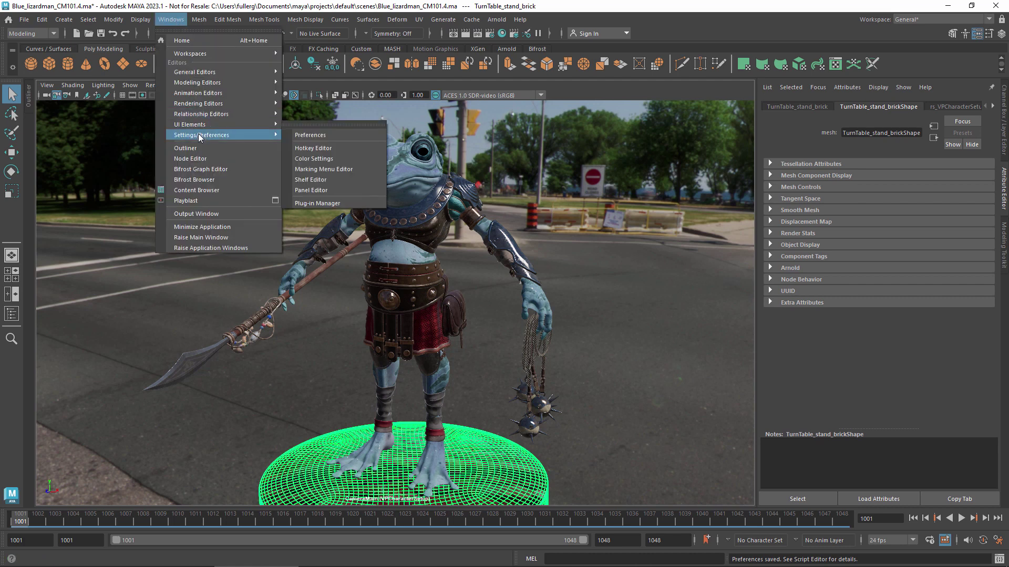
{"action": "left_click", "coordinate": [313, 135]}
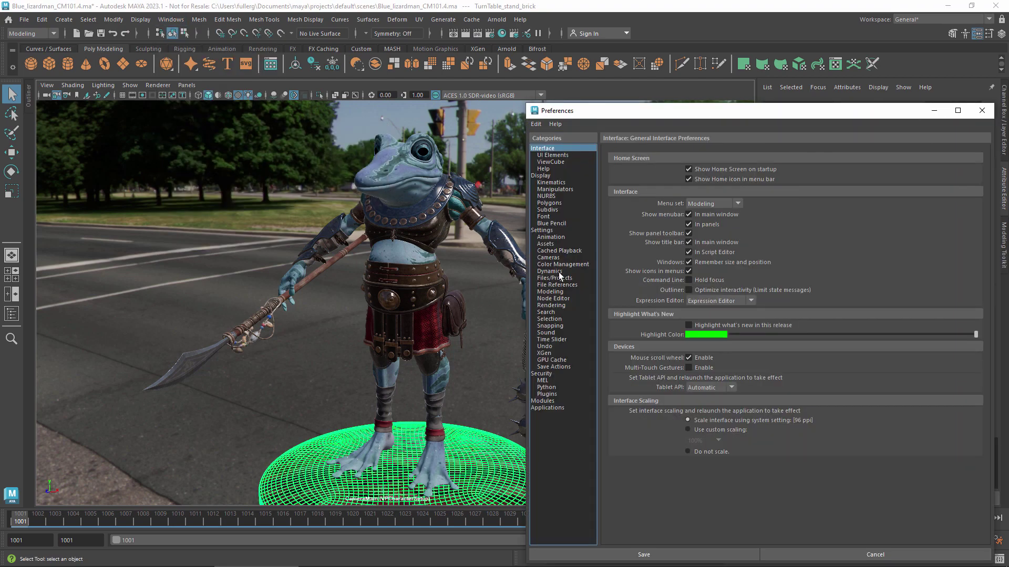
{"action": "left_click", "coordinate": [569, 266]}
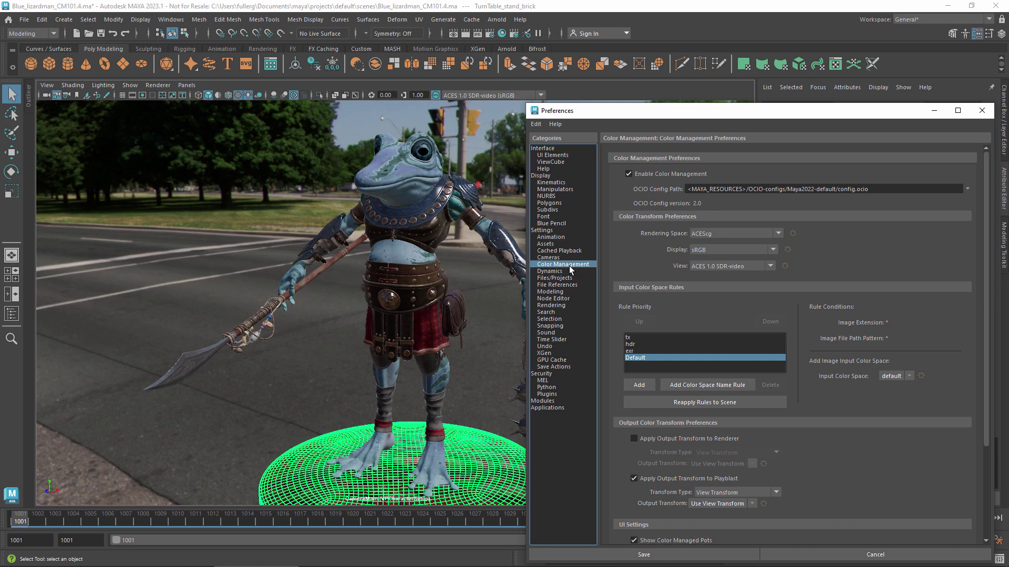
Step: Review the available Rendering Space and Display options in the color transform preferences
{"action": "left_click", "coordinate": [781, 233]}
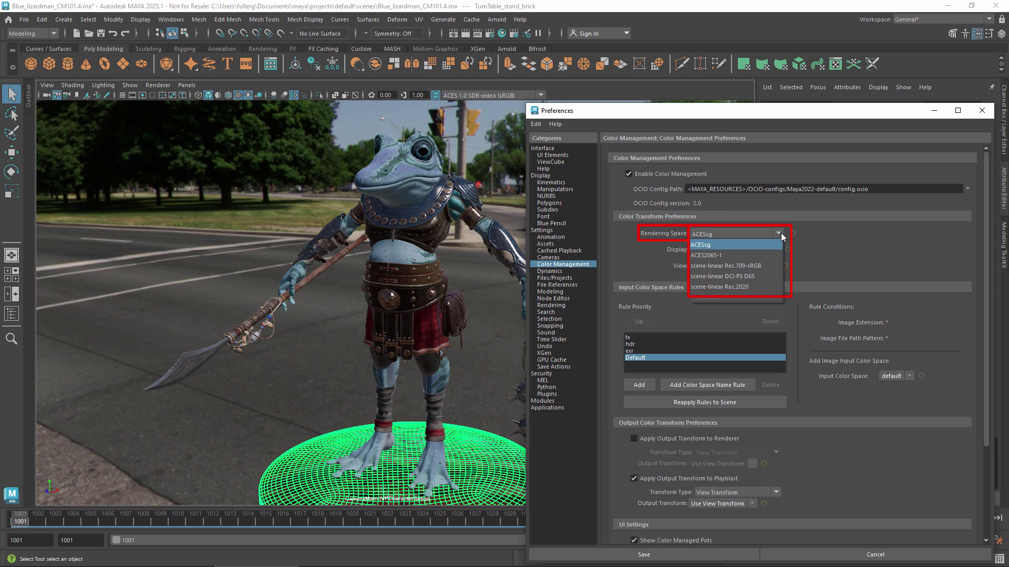
{"action": "left_click", "coordinate": [781, 236]}
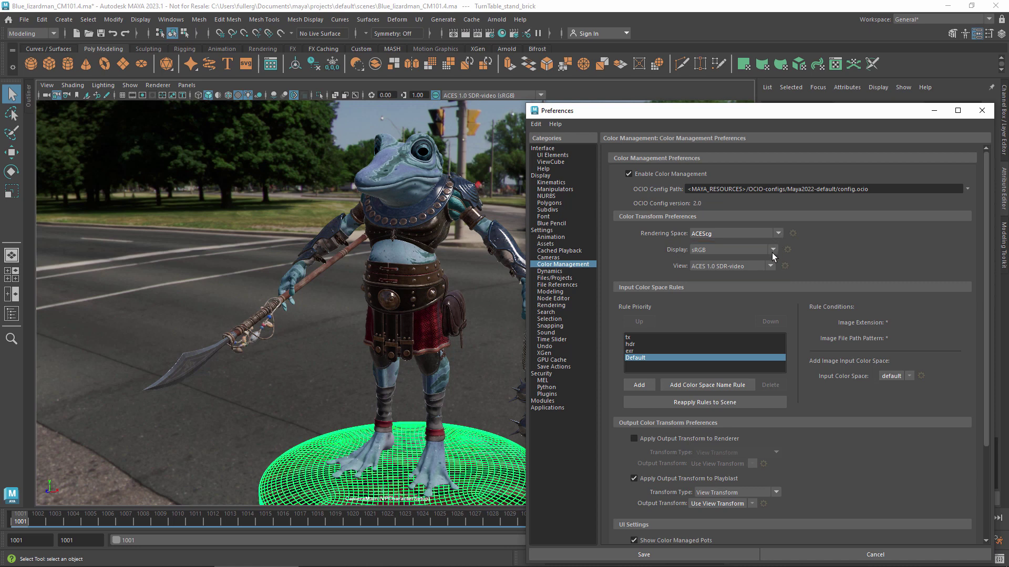
{"action": "left_click", "coordinate": [771, 253]}
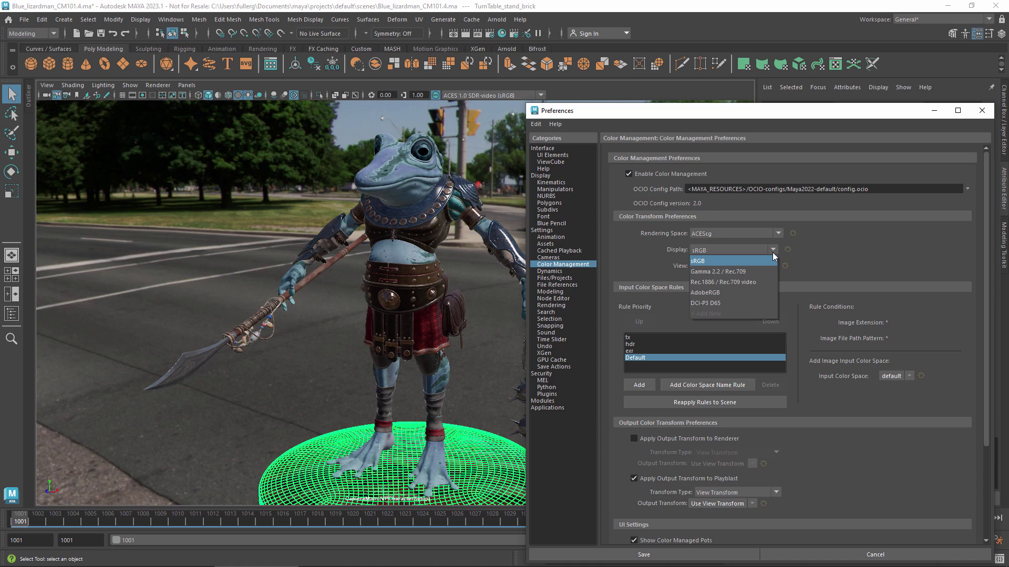
{"action": "left_click", "coordinate": [773, 253]}
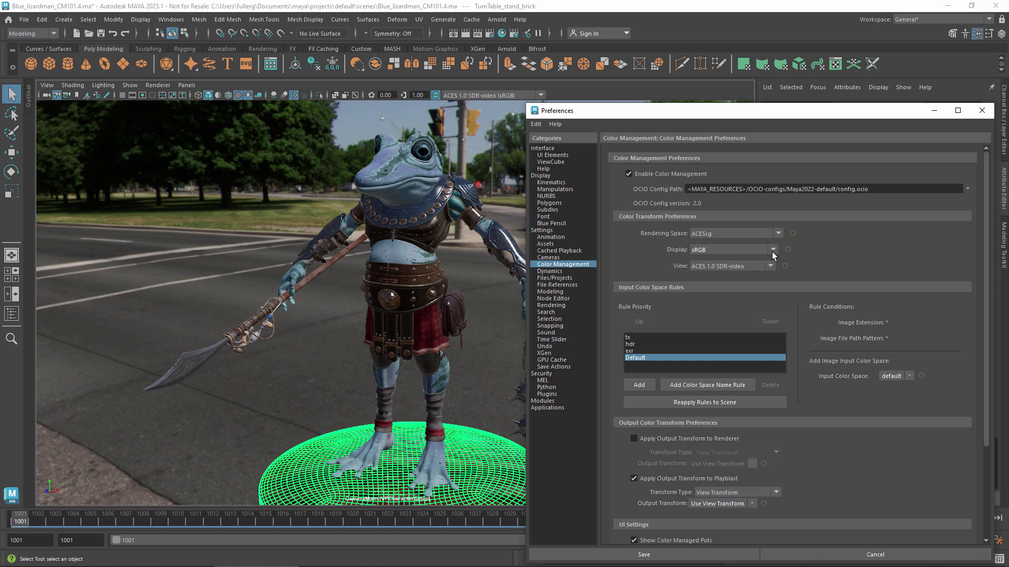
Step: Try the Unity neutral tone-map and Un-tone-mapped options for View in the color transform preferences
{"action": "left_click", "coordinate": [770, 266]}
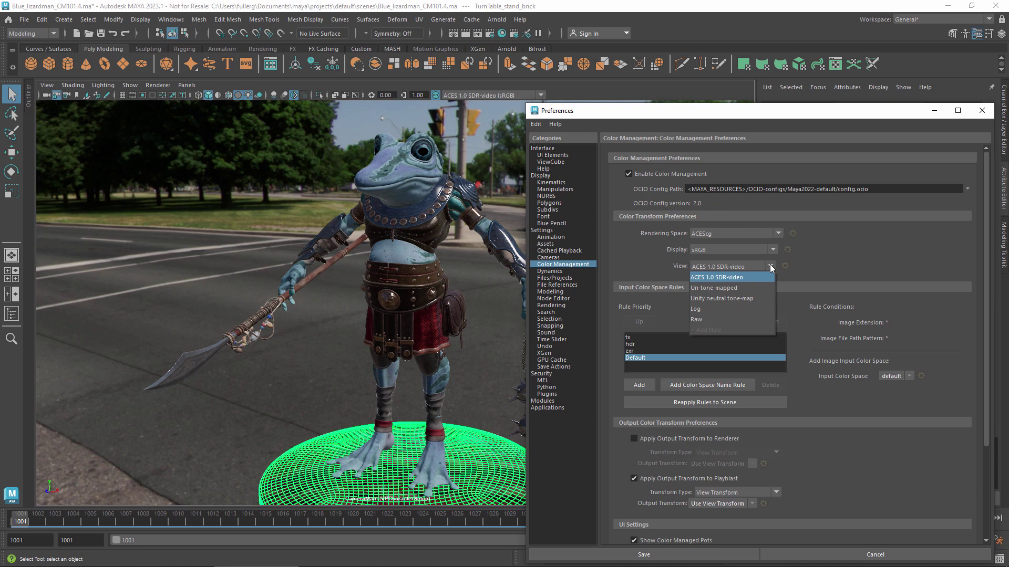
{"action": "key", "text": "Escape"}
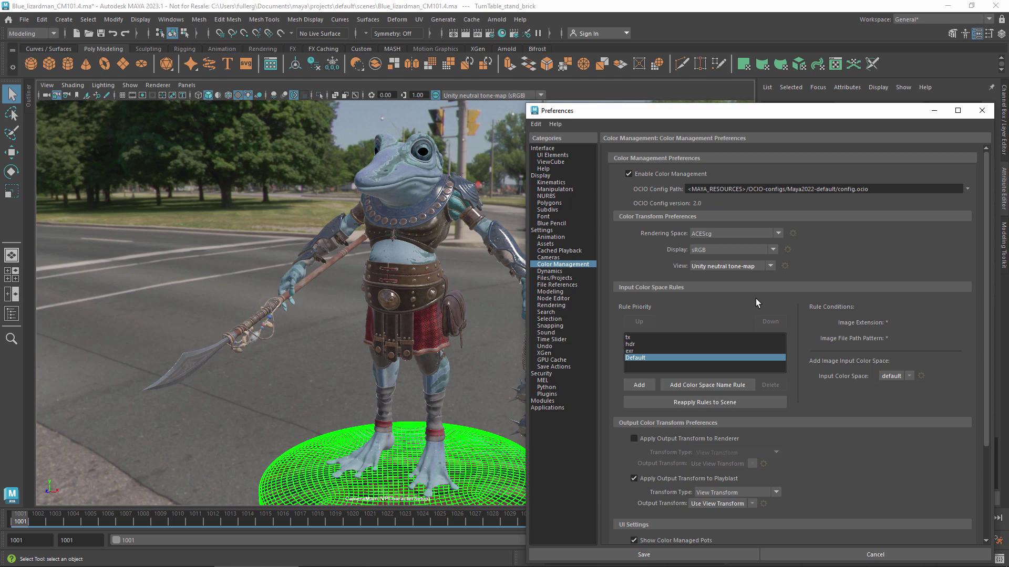
{"action": "left_click", "coordinate": [771, 268]}
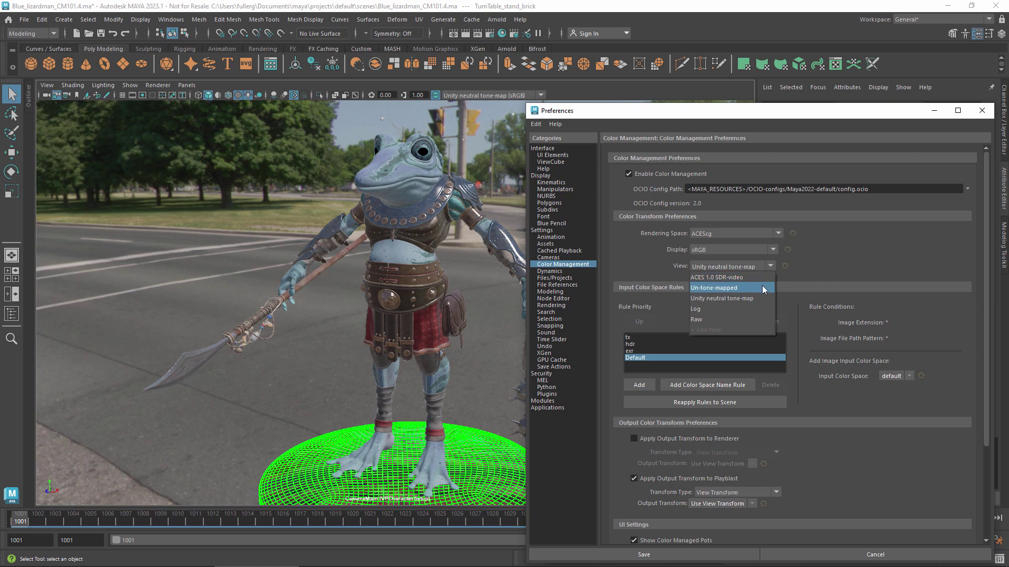
{"action": "left_click", "coordinate": [761, 286]}
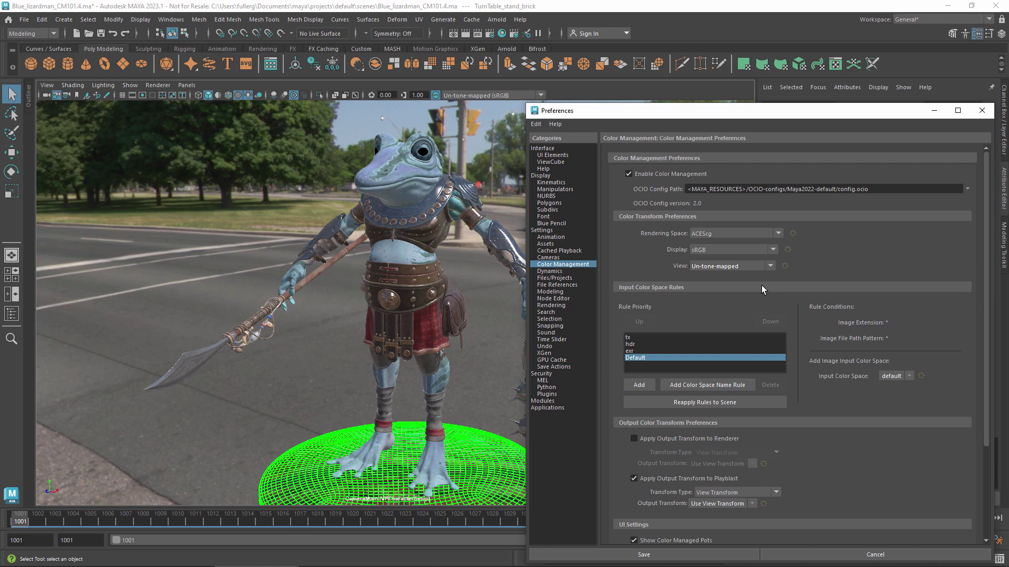
Step: Set View to ACES 1.0 SDR-video in the color transform preferences and close the preferences
{"action": "left_click", "coordinate": [770, 266]}
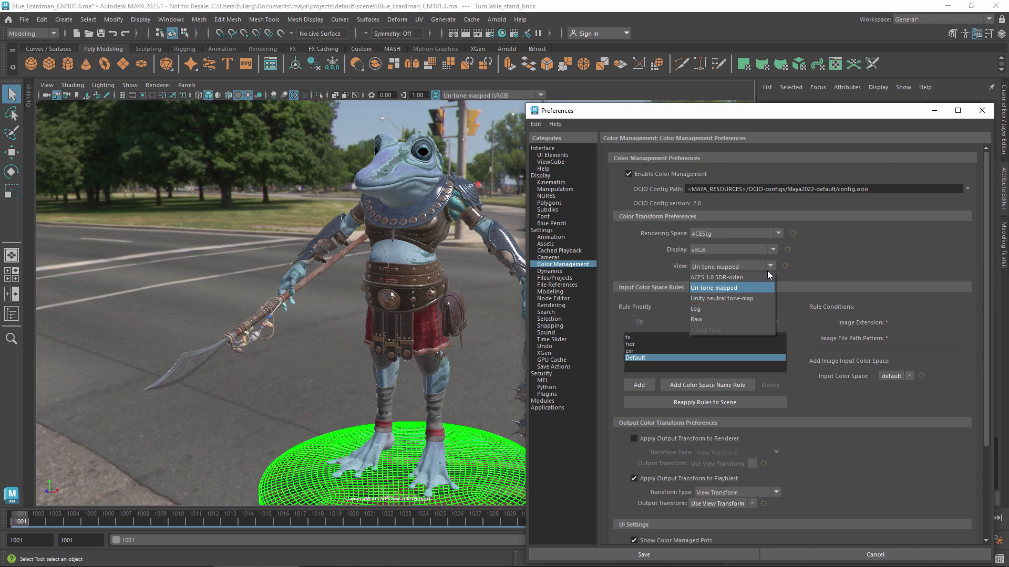
{"action": "left_click", "coordinate": [763, 274]}
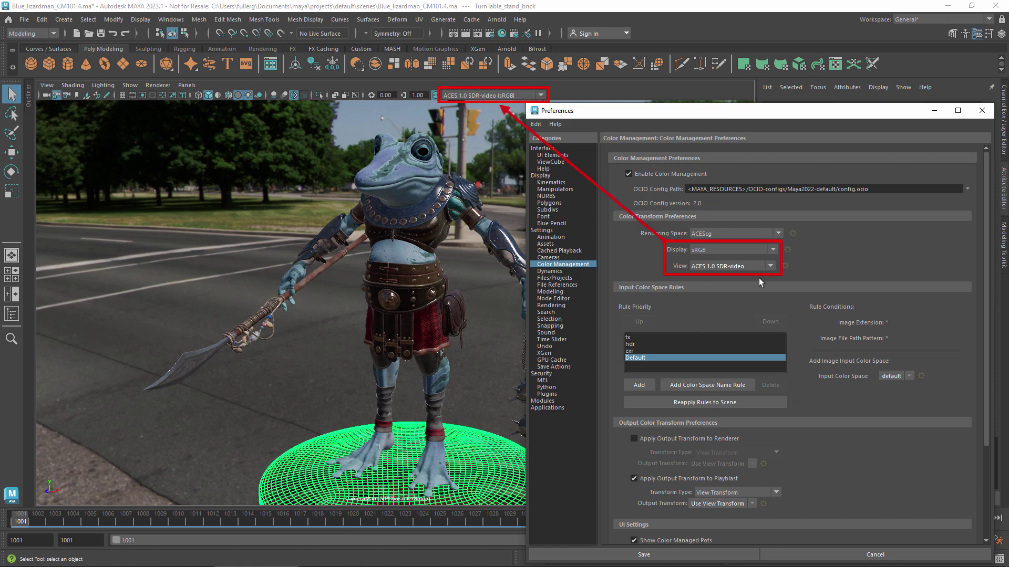
{"action": "left_click", "coordinate": [982, 111]}
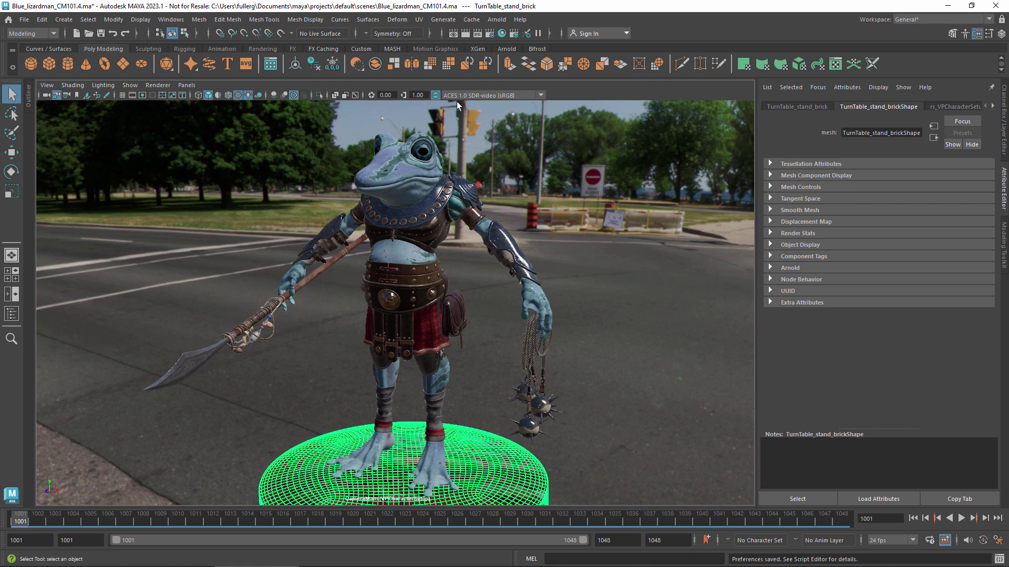
Step: Try a viewport gamma of about 2.08 and an exposure of about -1.40, resetting each to its default
{"action": "left_click_drag", "start_coordinate": [418, 96], "coordinate": [477, 95], "text": "ctrl"}
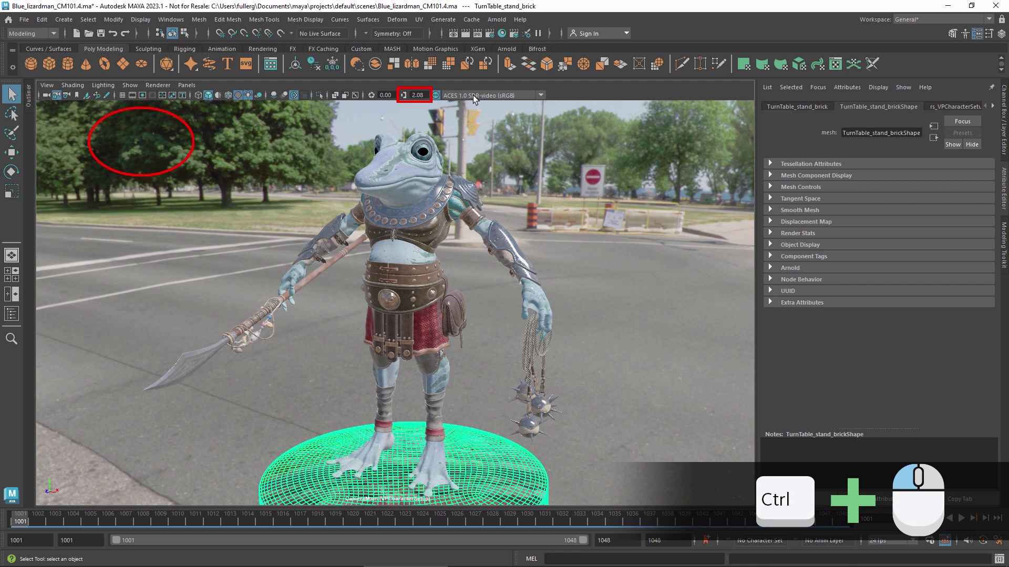
{"action": "left_click", "coordinate": [403, 95]}
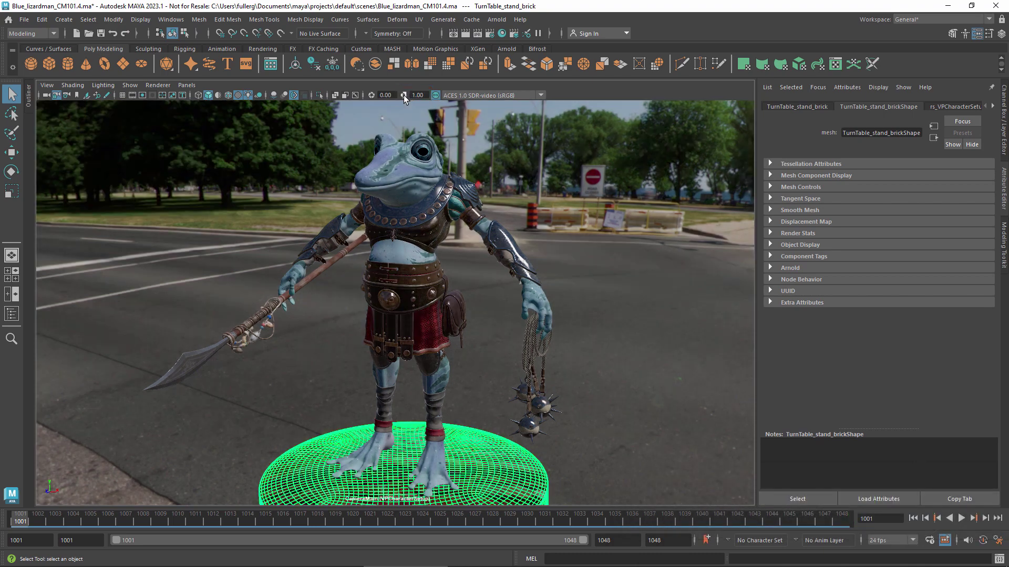
{"action": "left_click", "coordinate": [404, 95]}
{"action": "left_click", "coordinate": [403, 95]}
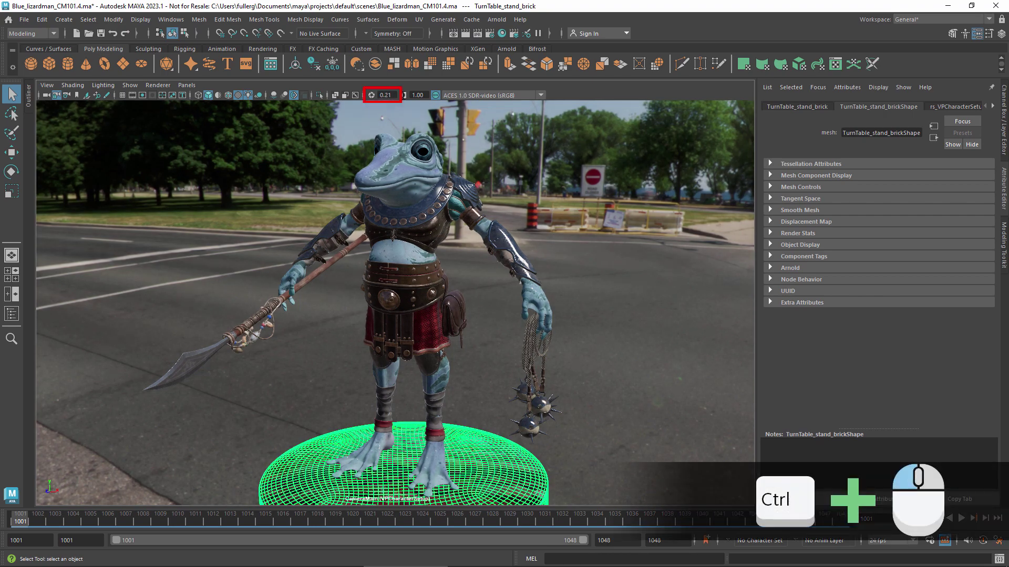
{"action": "left_click_drag", "start_coordinate": [398, 96], "coordinate": [318, 93], "text": "ctrl"}
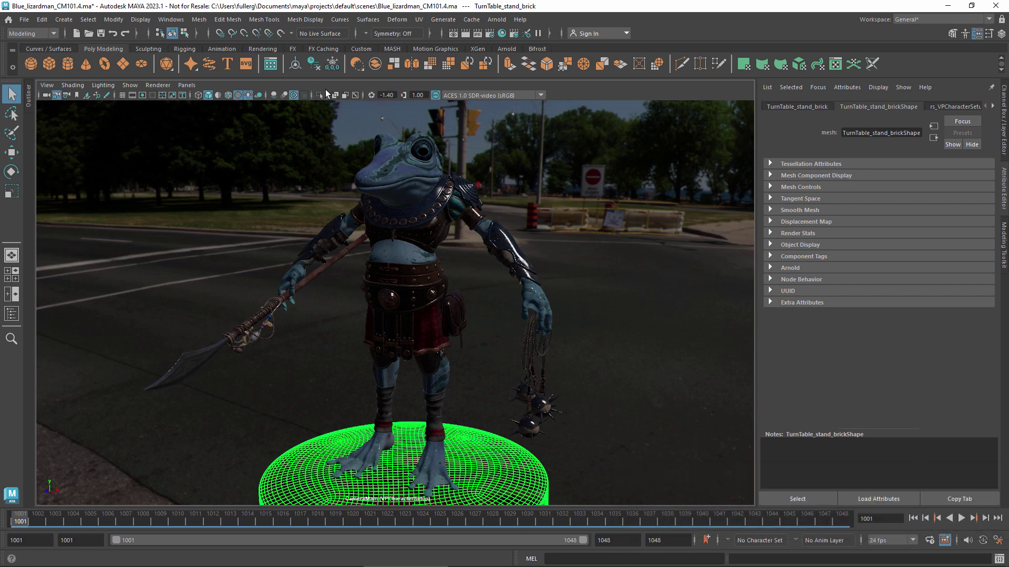
{"action": "left_click", "coordinate": [371, 95]}
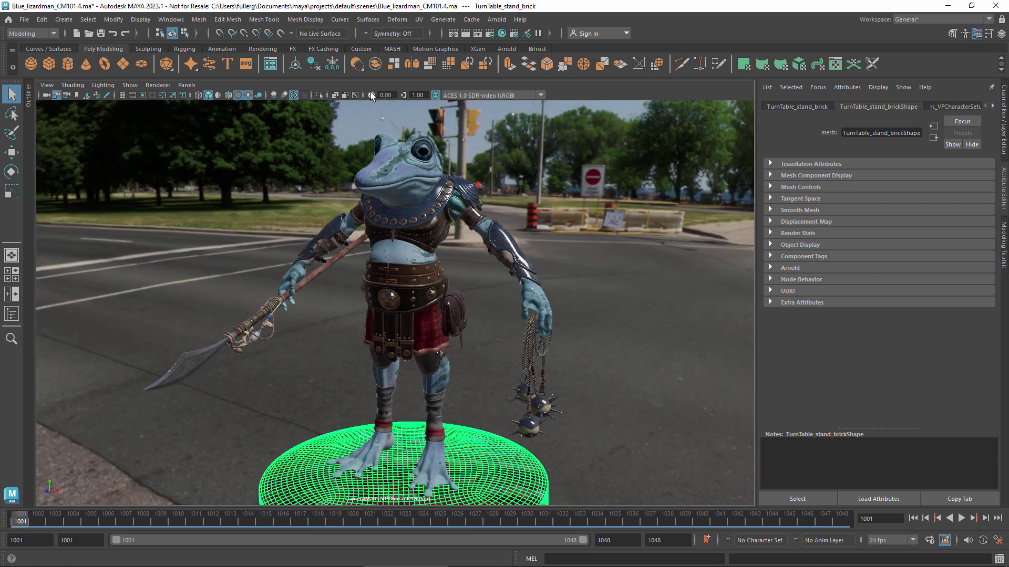
Step: Try the Log (sRGB) and Raw (sRGB) view transforms in the viewport, returning to ACES 1.0 SDR-video (sRGB)
{"action": "left_click", "coordinate": [543, 96]}
{"action": "left_click", "coordinate": [508, 137]}
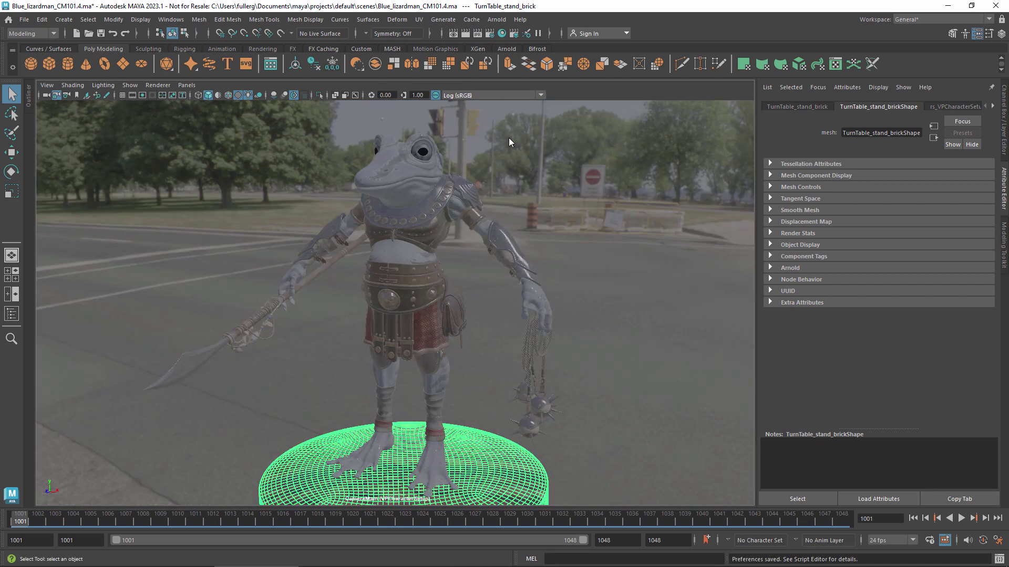
{"action": "left_click", "coordinate": [540, 96]}
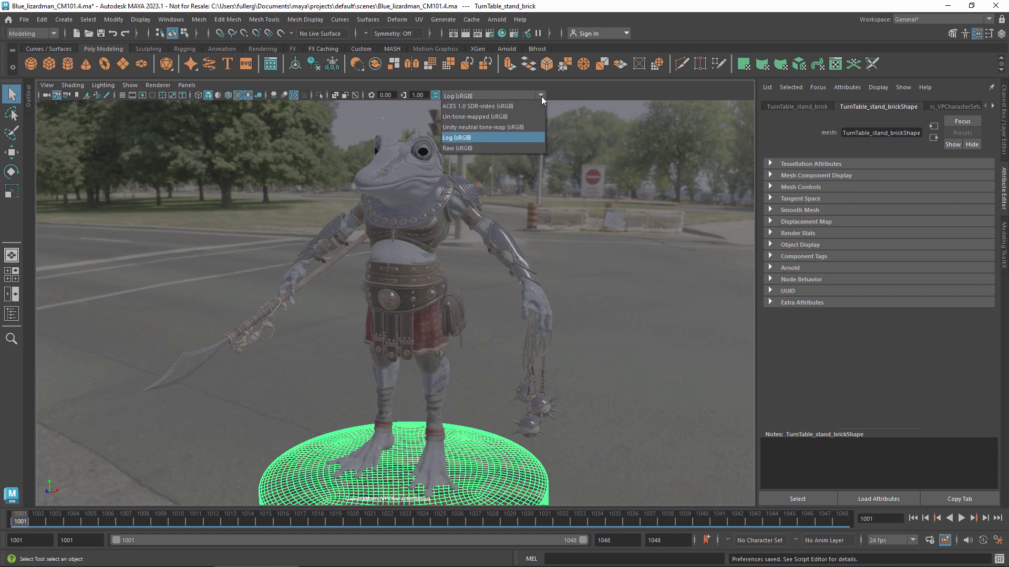
{"action": "left_click", "coordinate": [518, 147]}
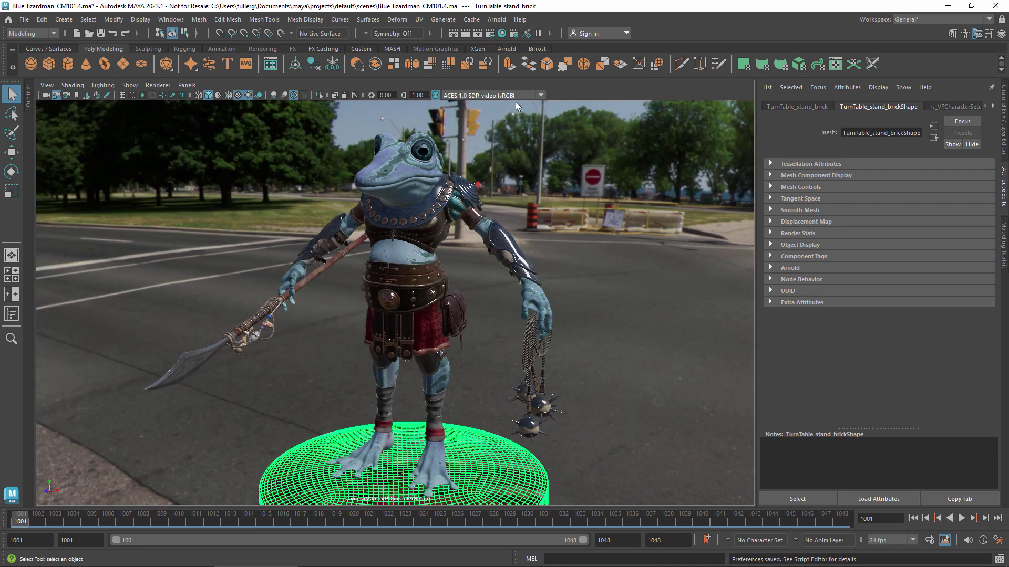
Step: Open the Render View window
{"action": "left_click", "coordinate": [171, 19]}
{"action": "mouse_move", "coordinate": [194, 99]}
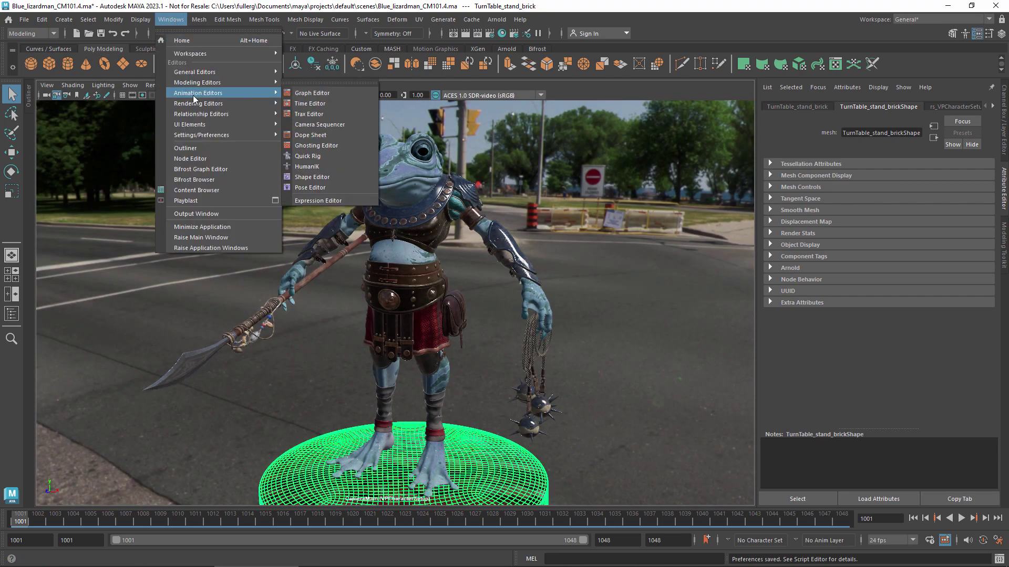
{"action": "left_click", "coordinate": [304, 103]}
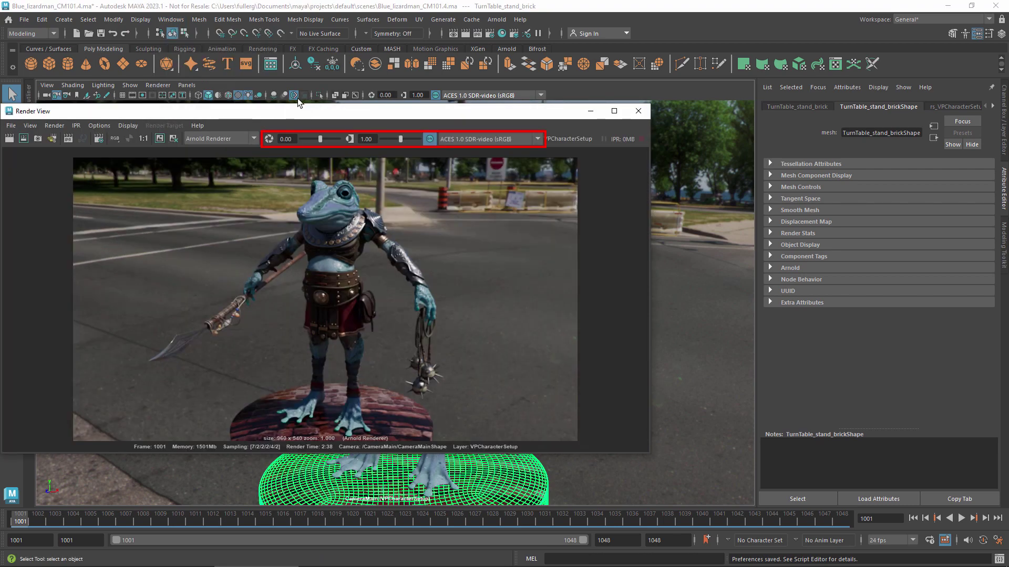
Step: Open the UV Editor and reveal its exposure, gamma and view transform controls
{"action": "left_click", "coordinate": [175, 23]}
{"action": "mouse_move", "coordinate": [191, 82]}
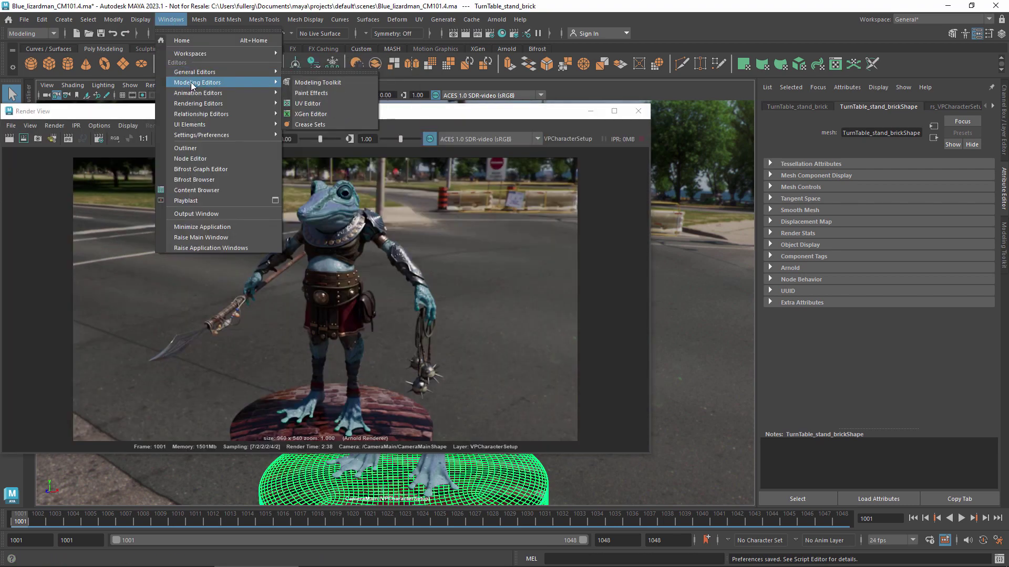
{"action": "left_click", "coordinate": [307, 104]}
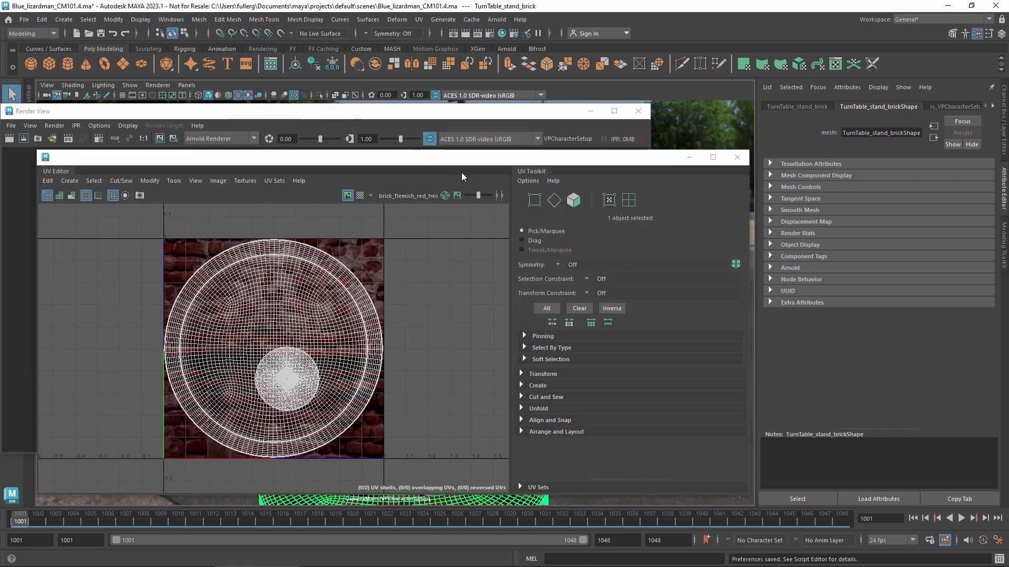
{"action": "left_click", "coordinate": [503, 197]}
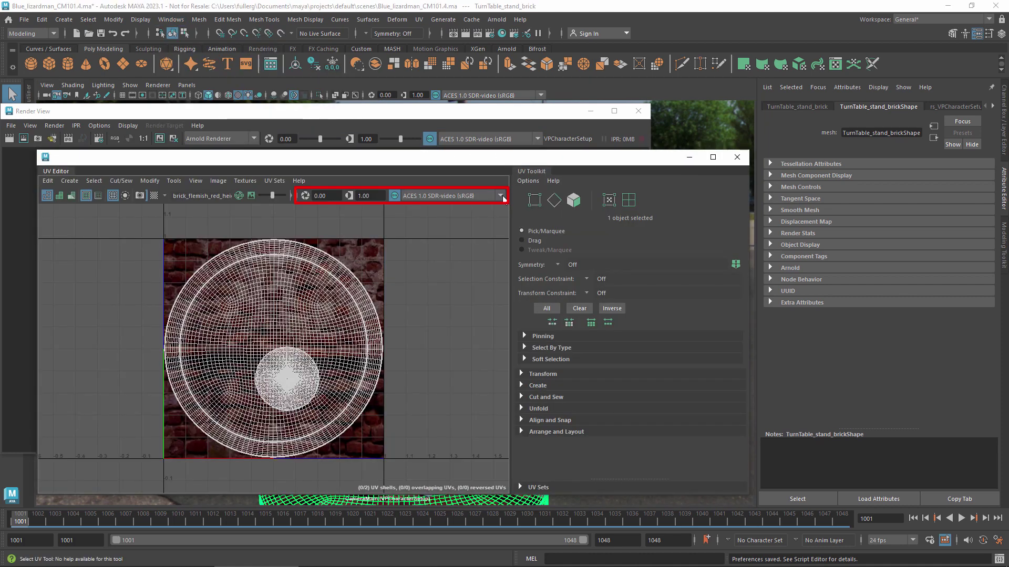
Step: Open the Arnold RenderView and show the gamma control in its toolbar
{"action": "left_click", "coordinate": [496, 20]}
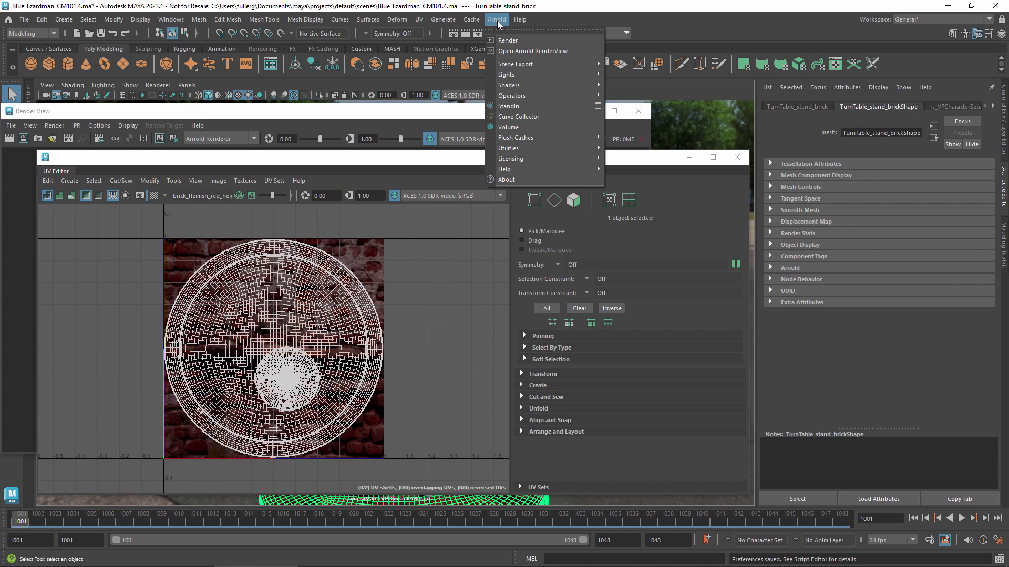
{"action": "left_click", "coordinate": [509, 51]}
{"action": "left_click", "coordinate": [113, 227]}
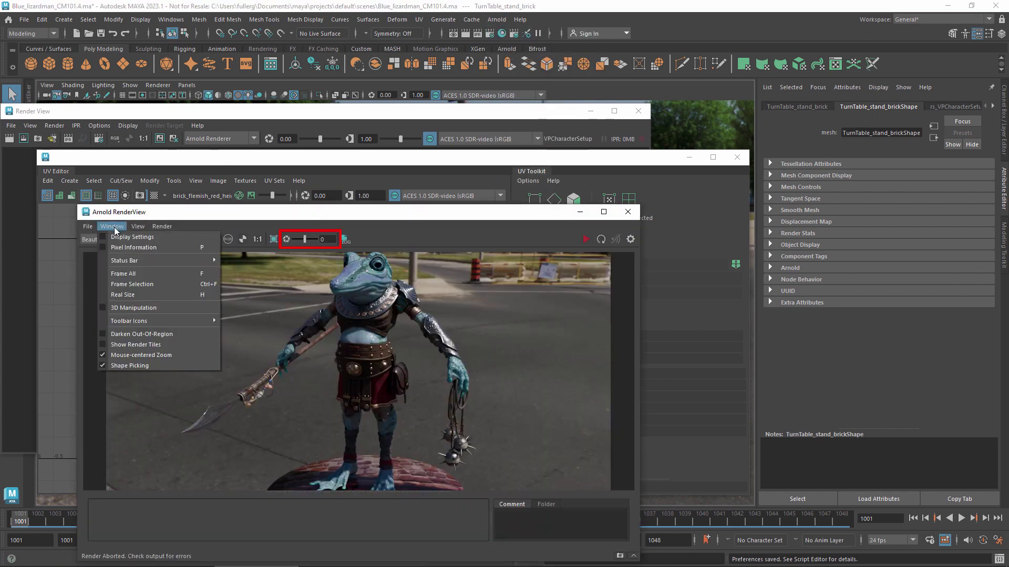
{"action": "mouse_move", "coordinate": [157, 321]}
{"action": "left_click", "coordinate": [255, 416]}
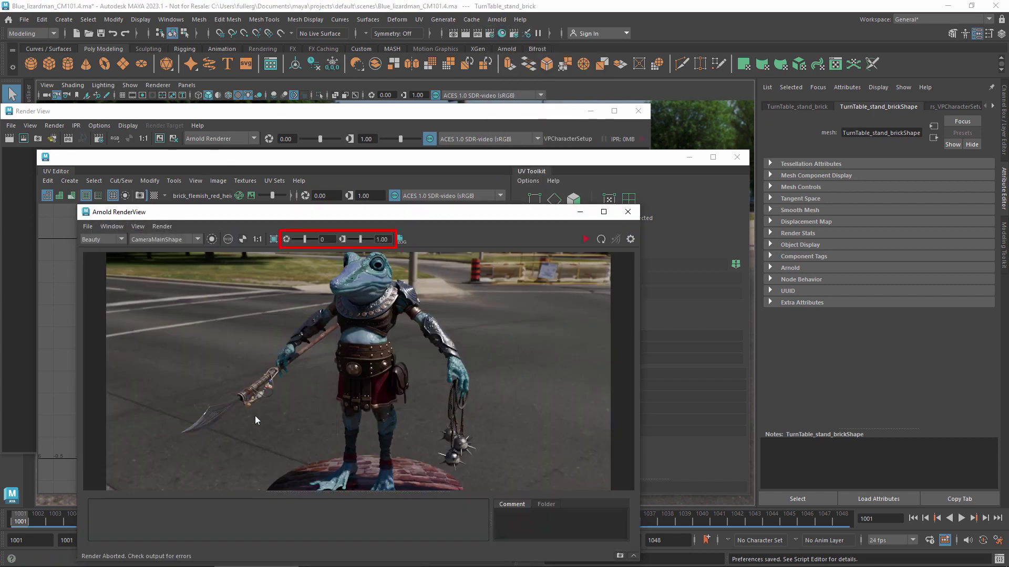
Step: Show the view transform selector in the Arnold RenderView toolbar and set it to Raw (sRGB)
{"action": "left_click", "coordinate": [119, 225]}
{"action": "mouse_move", "coordinate": [159, 319]}
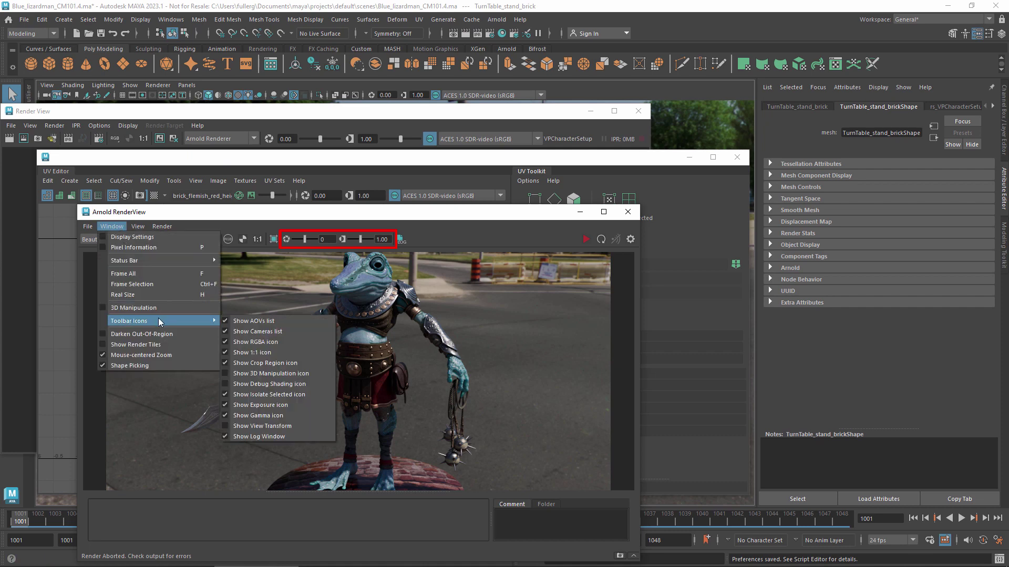
{"action": "left_click", "coordinate": [268, 426]}
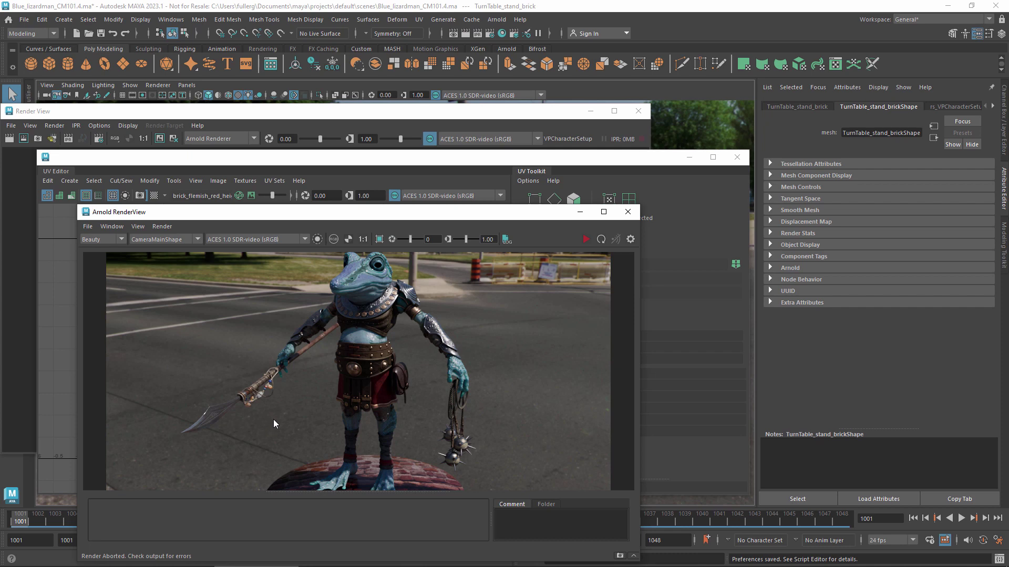
{"action": "left_click", "coordinate": [303, 240]}
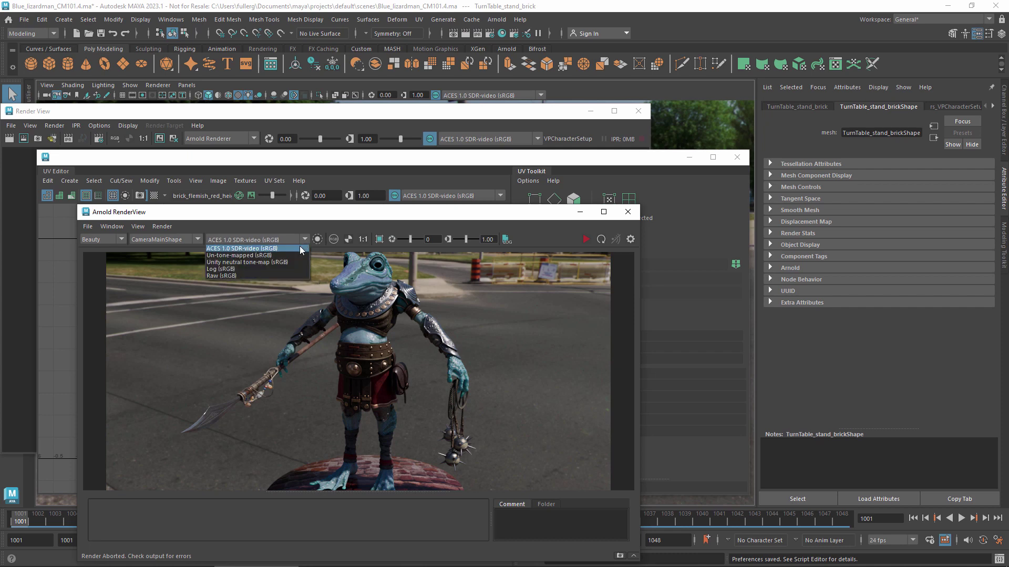
{"action": "left_click", "coordinate": [289, 275]}
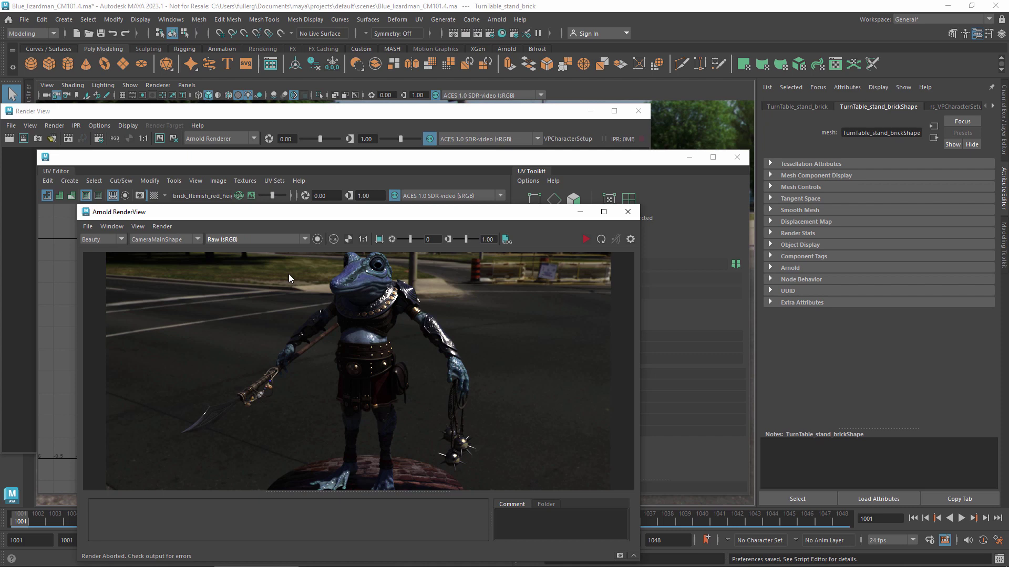
Step: Set the Arnold RenderView's view transform to ACES 1.0 SDR-video (sRGB) and compare the render with the EXR open in Photoshop
{"action": "left_click", "coordinate": [305, 239]}
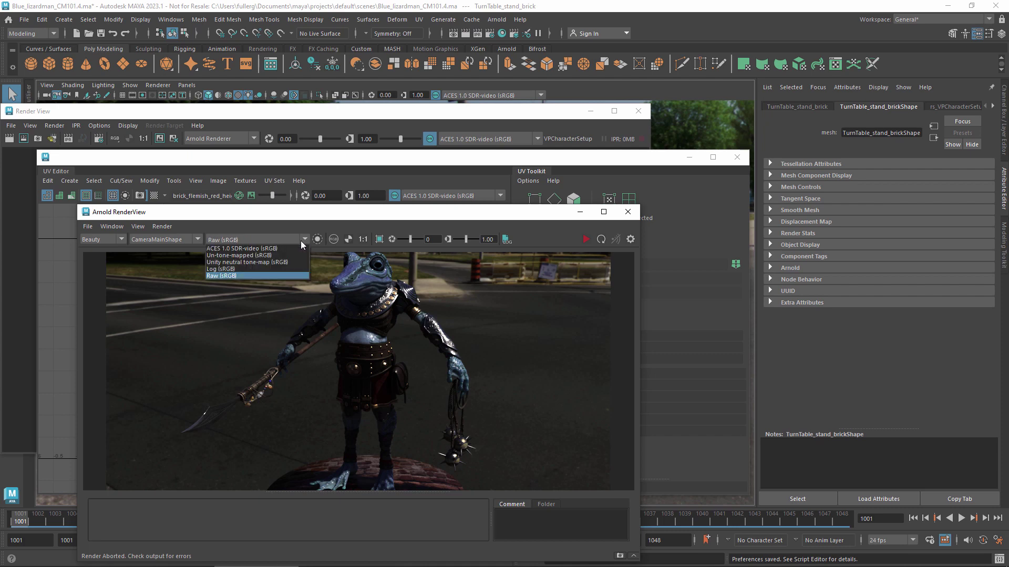
{"action": "left_click", "coordinate": [289, 249]}
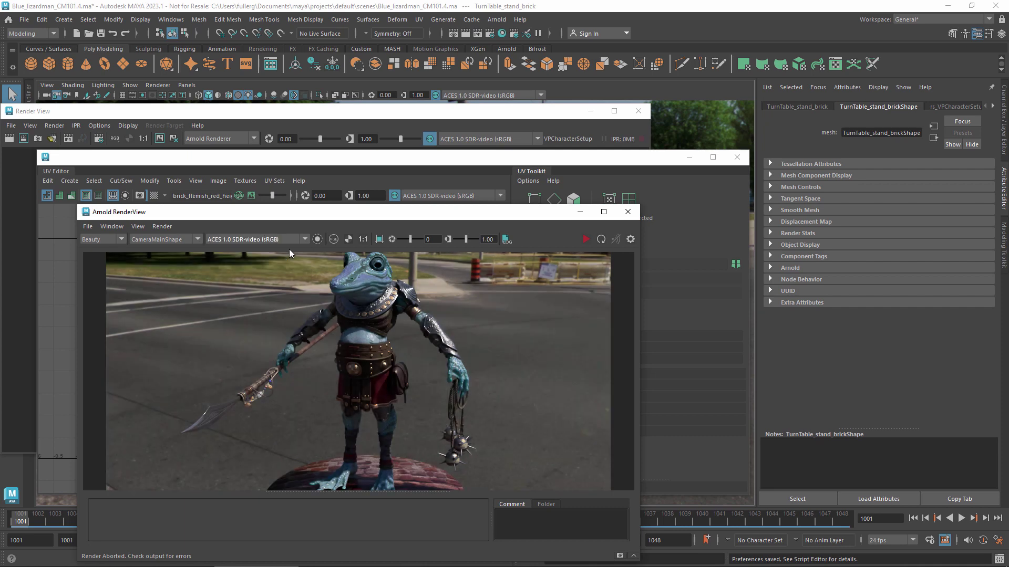
{"action": "key", "text": "alt+Tab"}
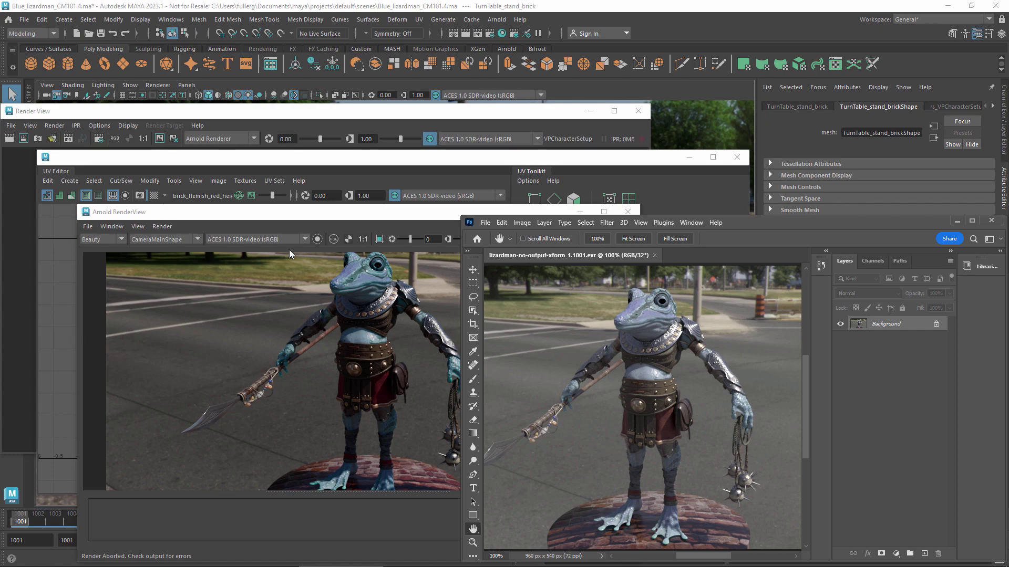
{"action": "key", "text": "alt+Tab"}
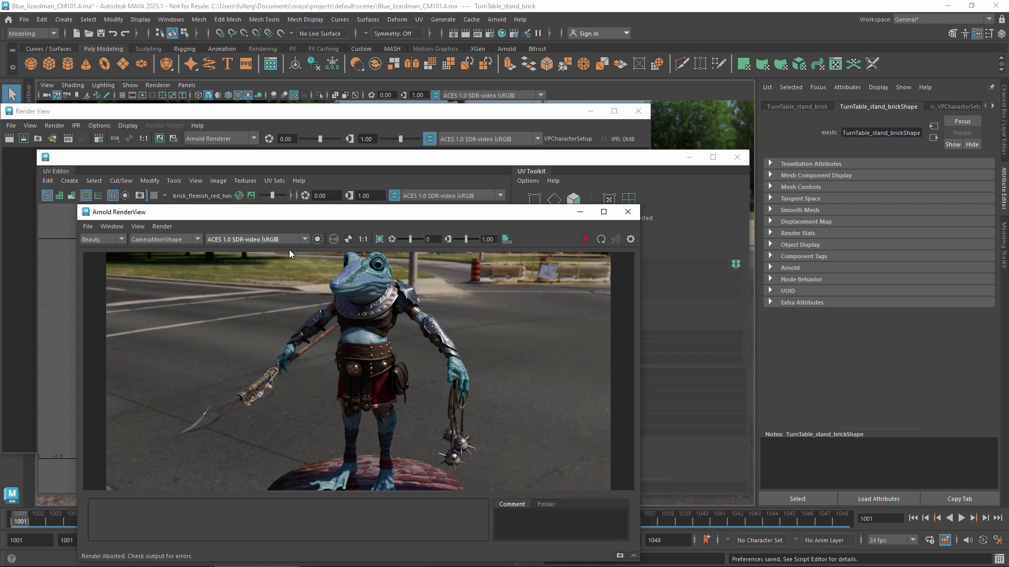
Step: Review the Apply Color Management and View Transform choices in the Arnold RenderView's Save Image Options, leaving them as they are
{"action": "left_click", "coordinate": [88, 226]}
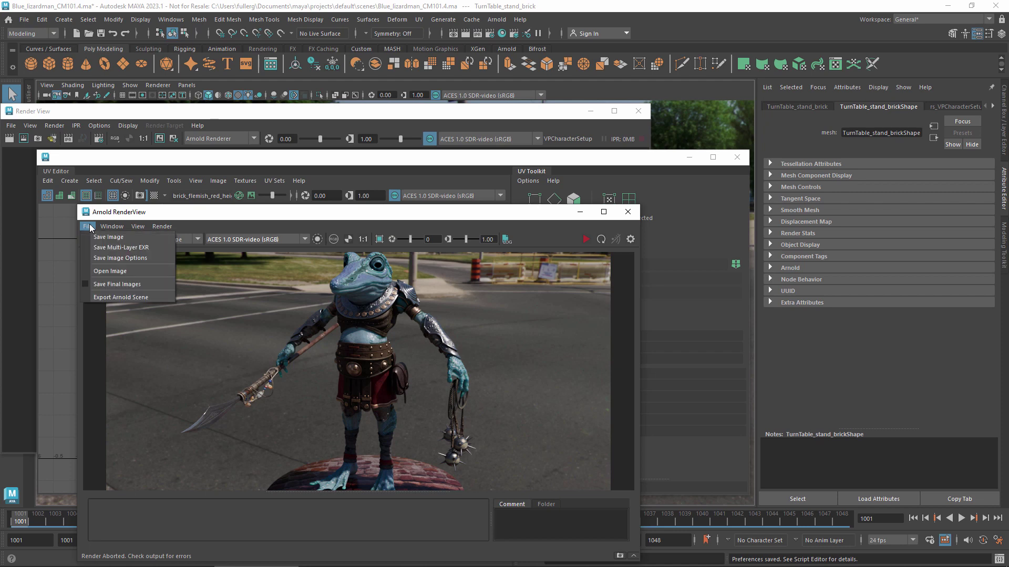
{"action": "left_click", "coordinate": [106, 259]}
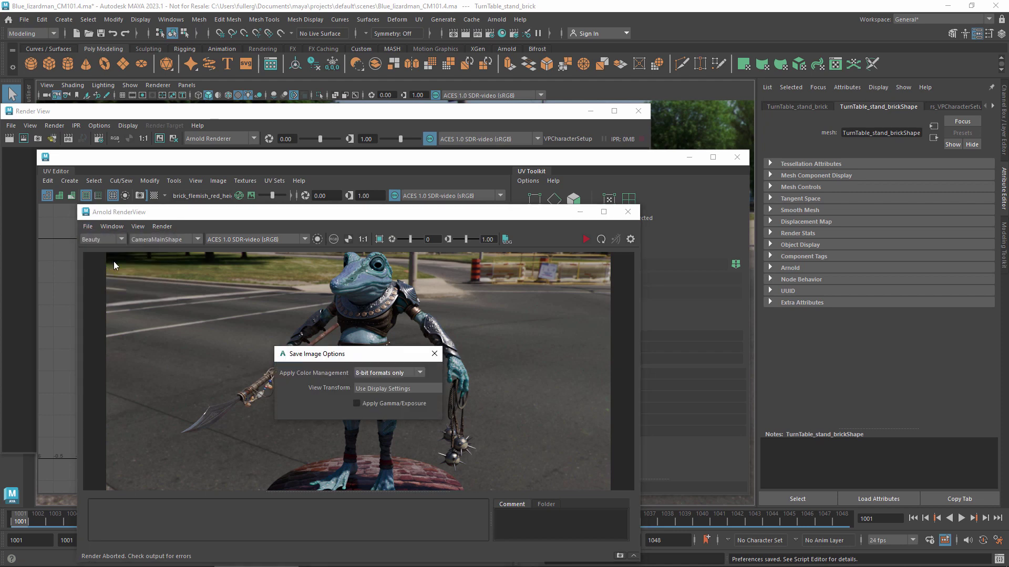
{"action": "left_click", "coordinate": [420, 374]}
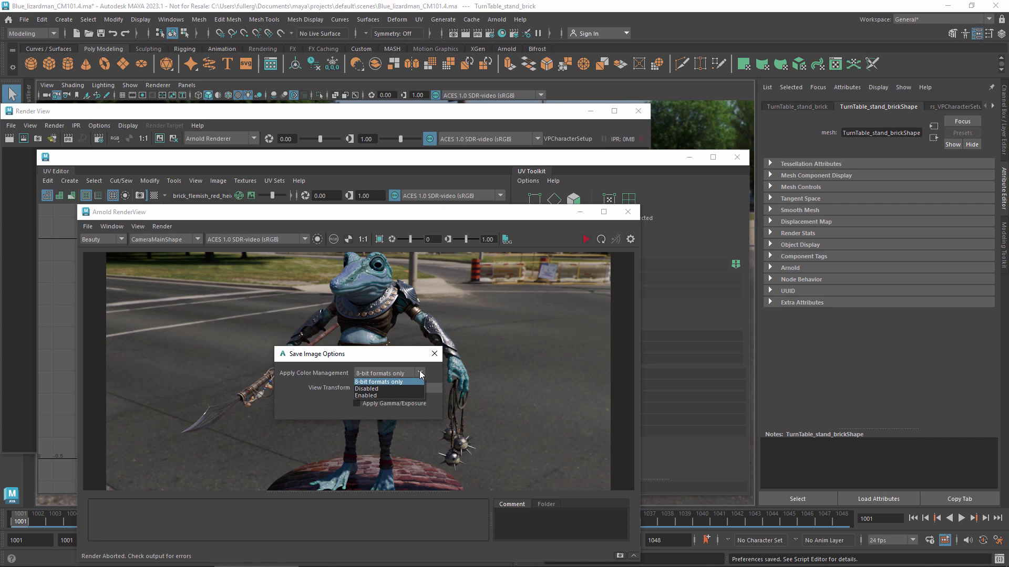
{"action": "left_click", "coordinate": [420, 374]}
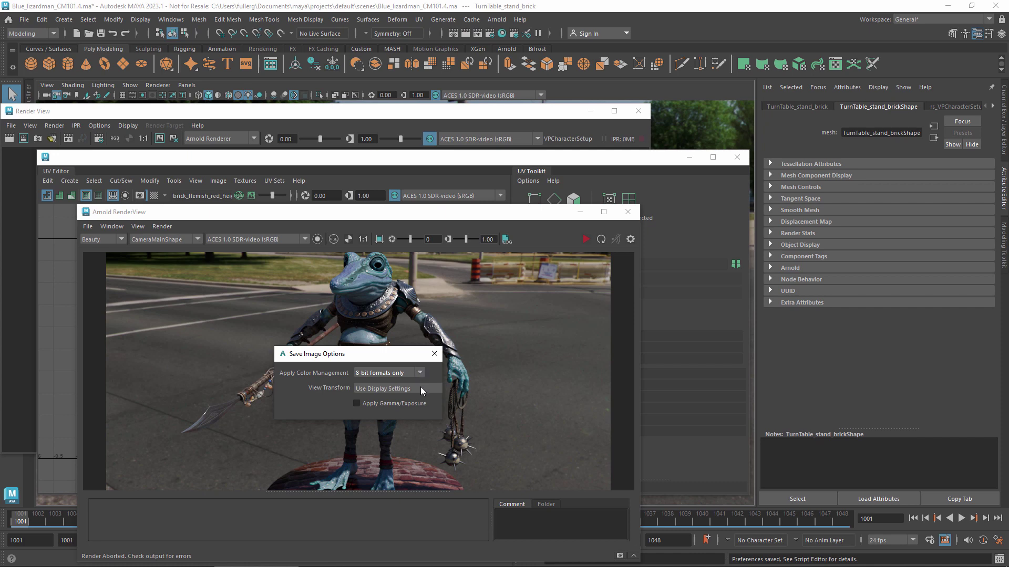
{"action": "left_click", "coordinate": [420, 389]}
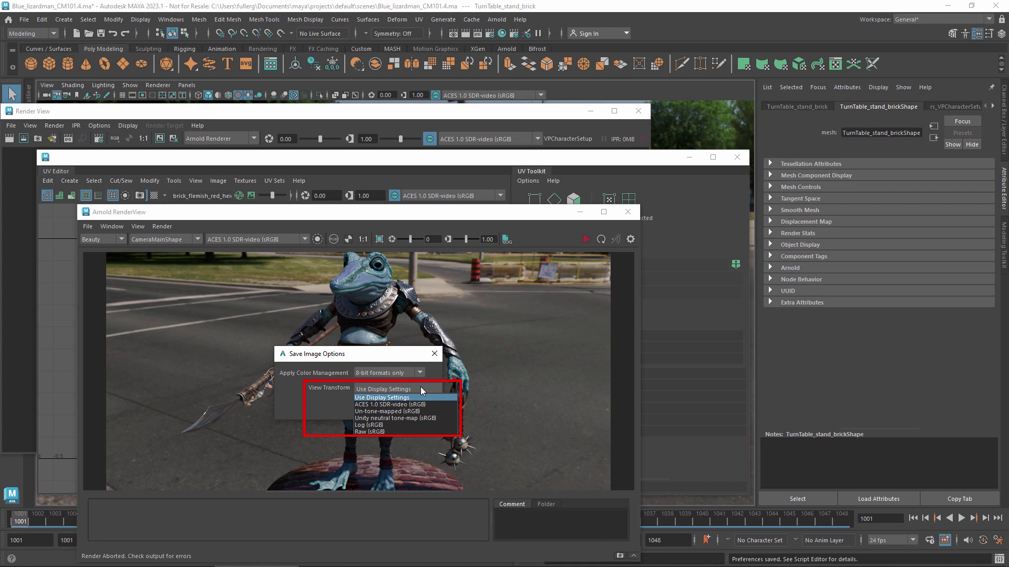
{"action": "left_click", "coordinate": [420, 388]}
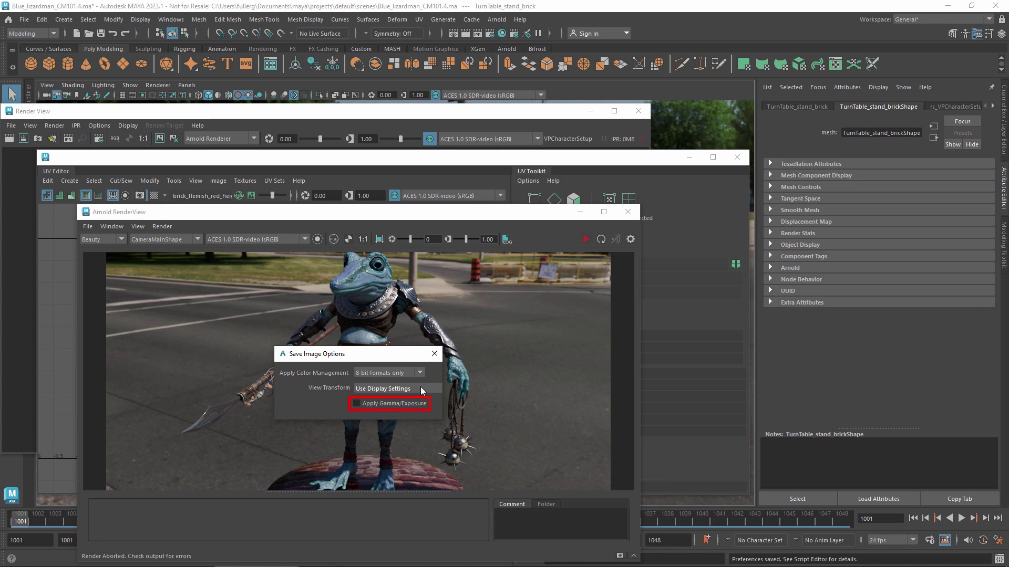
{"action": "left_click", "coordinate": [435, 354]}
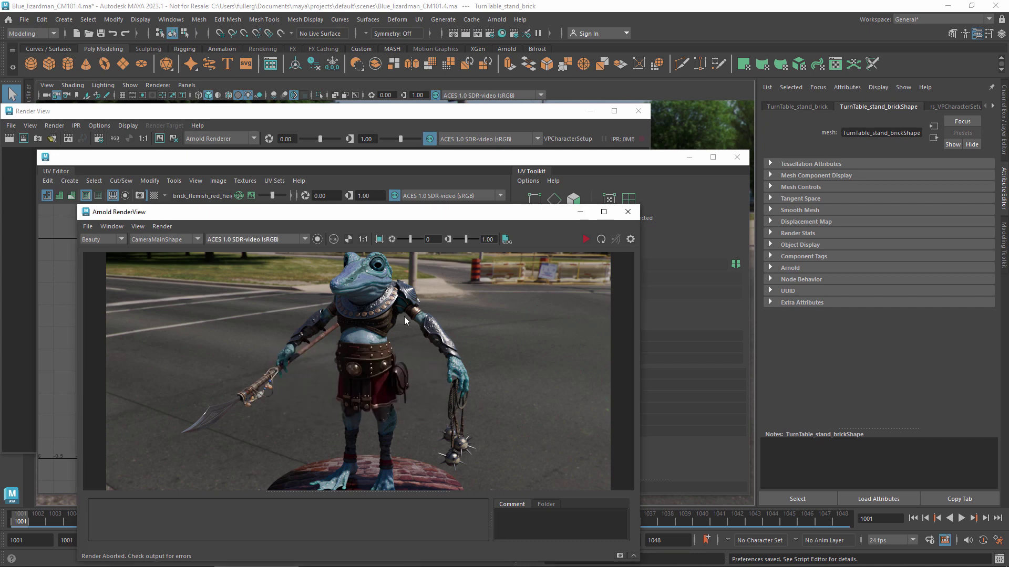
Step: Load blue-lizardman-with-ouput-xform.exr into the Arnold RenderView and set its view transform to Raw (sRGB)
{"action": "left_click", "coordinate": [88, 228]}
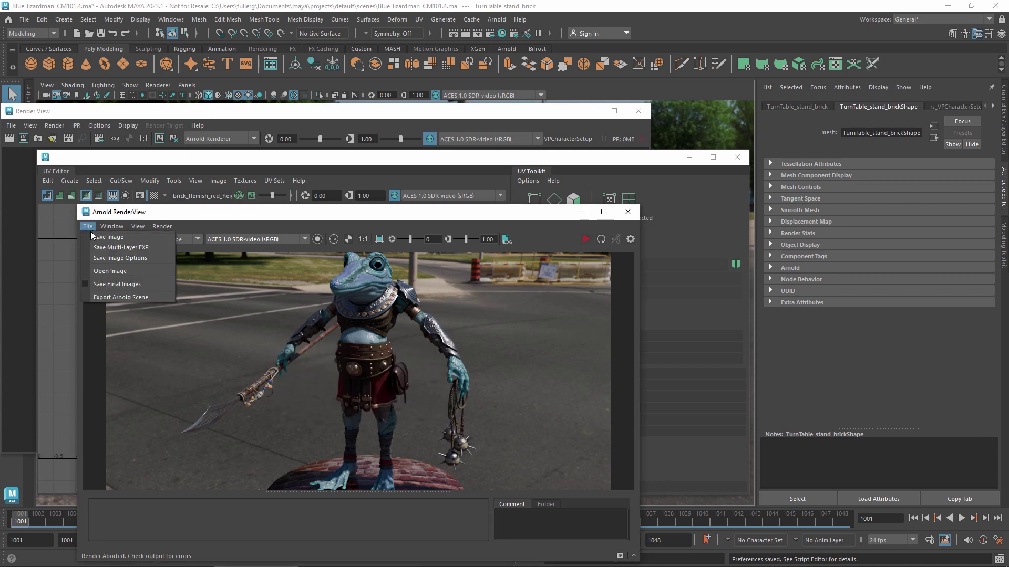
{"action": "left_click", "coordinate": [97, 272]}
{"action": "left_click", "coordinate": [233, 330]}
{"action": "left_click", "coordinate": [316, 439]}
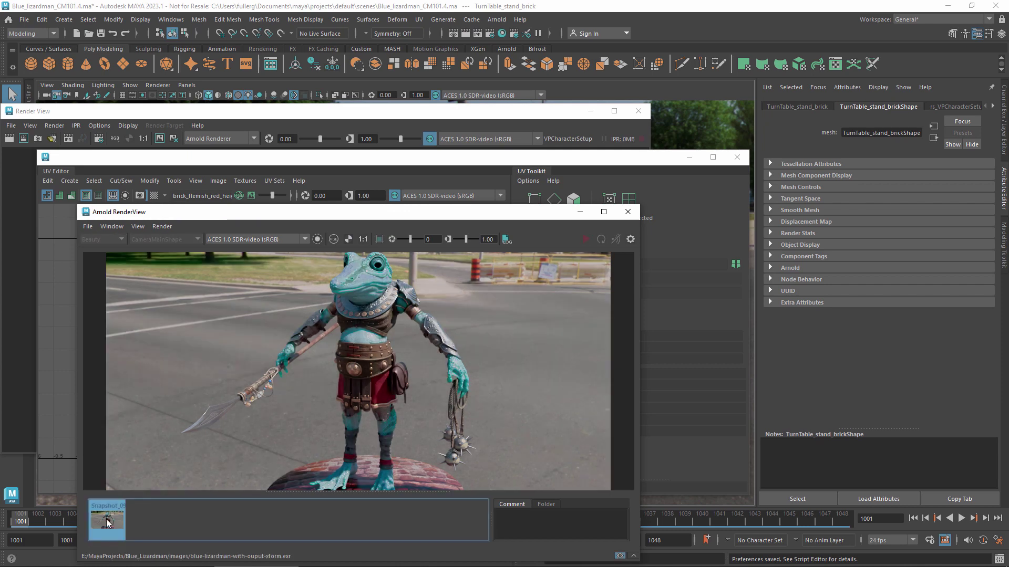
{"action": "left_click", "coordinate": [299, 239]}
{"action": "left_click", "coordinate": [286, 276]}
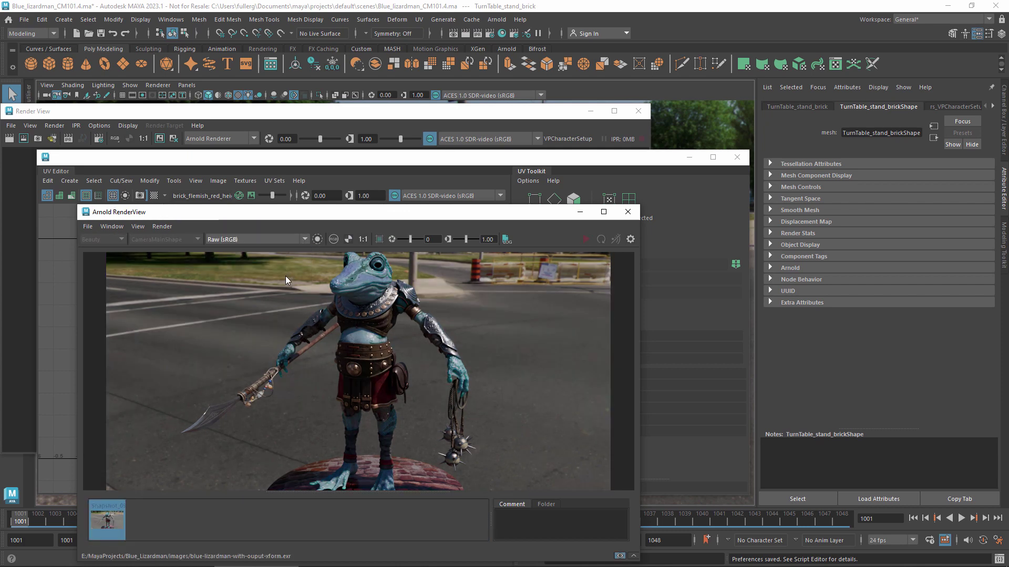
Step: Close the Arnold RenderView and UV Editor, and review the save modes in the Render View's Save Image Options
{"action": "left_click", "coordinate": [627, 213]}
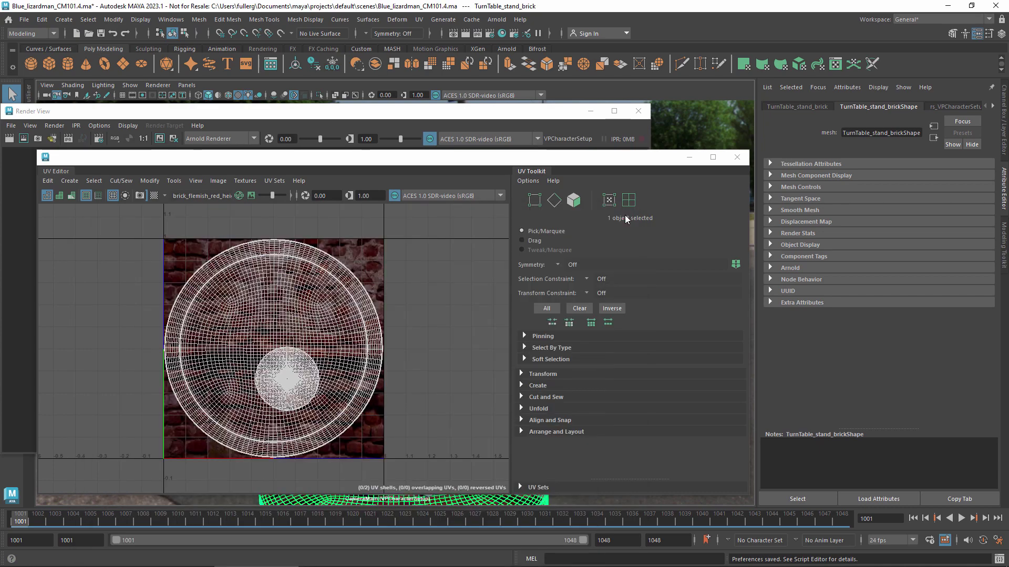
{"action": "left_click", "coordinate": [737, 157]}
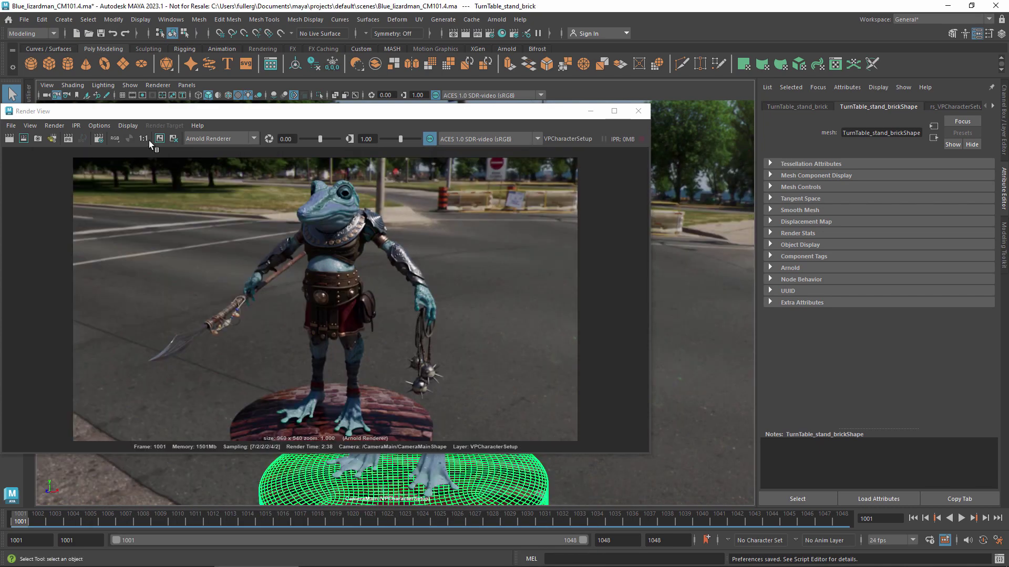
{"action": "left_click", "coordinate": [11, 127]}
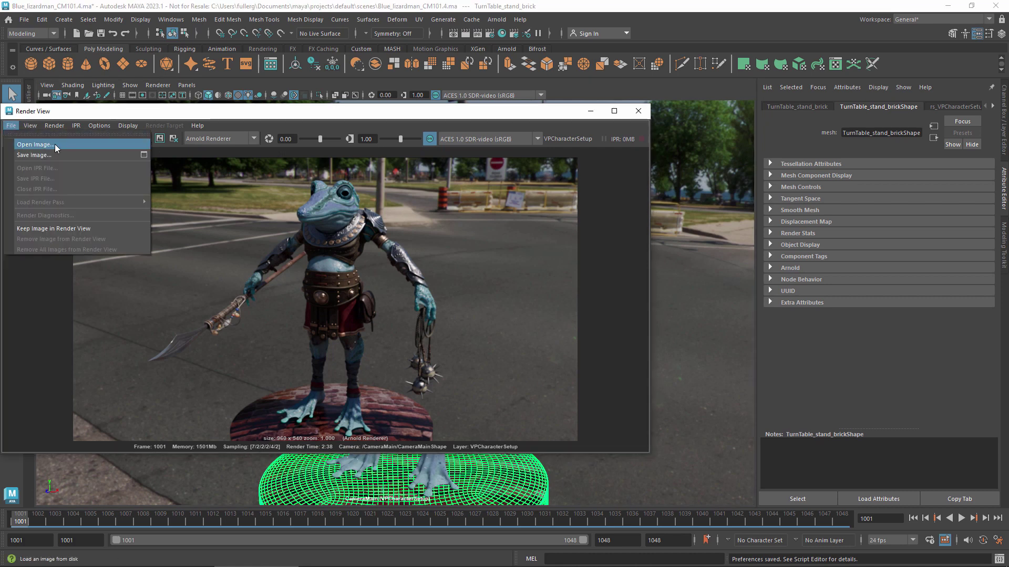
{"action": "left_click", "coordinate": [144, 155]}
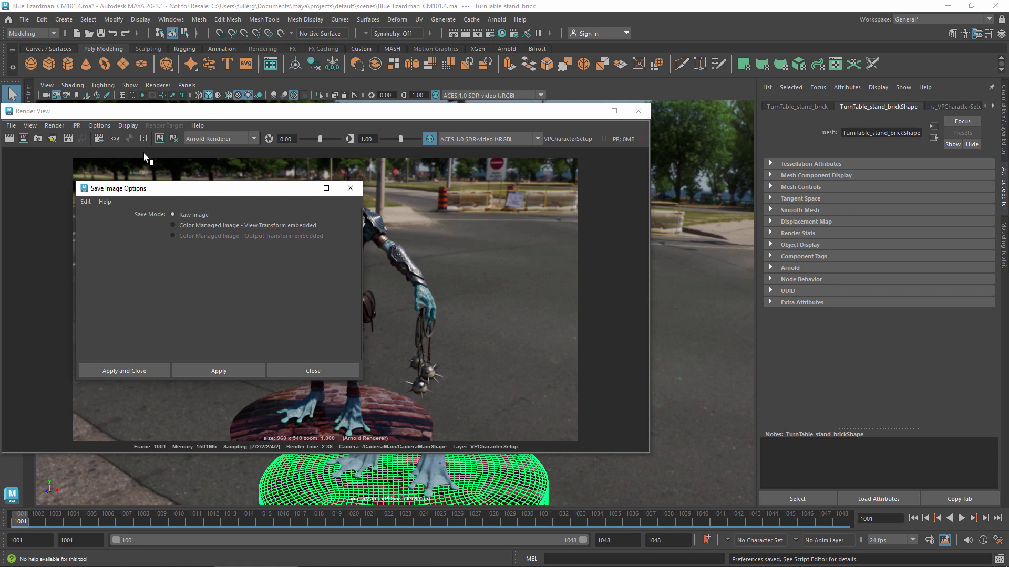
{"action": "left_click", "coordinate": [303, 371]}
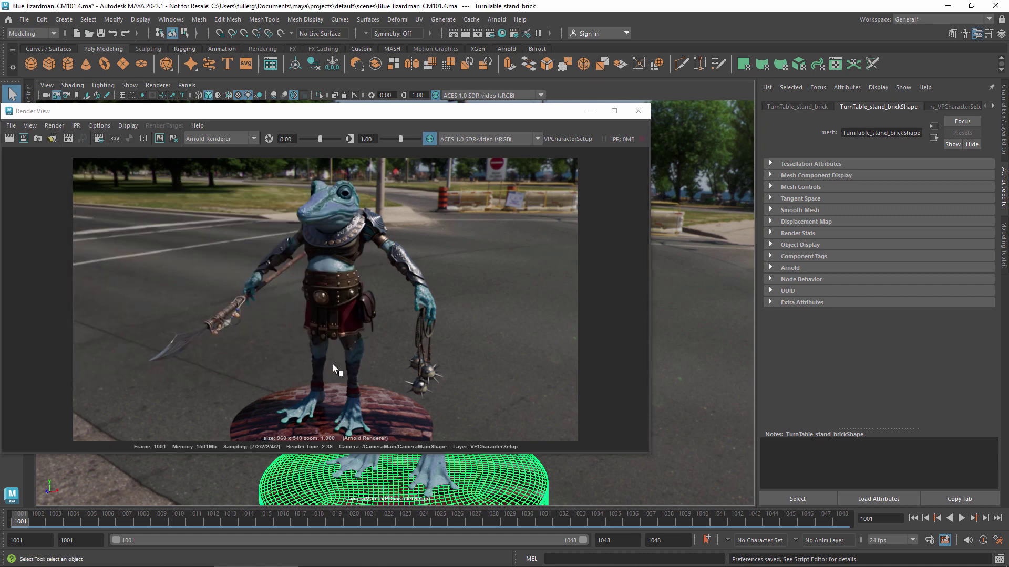
Step: Close the Render View and open the Color Management category of the preferences
{"action": "left_click", "coordinate": [637, 112]}
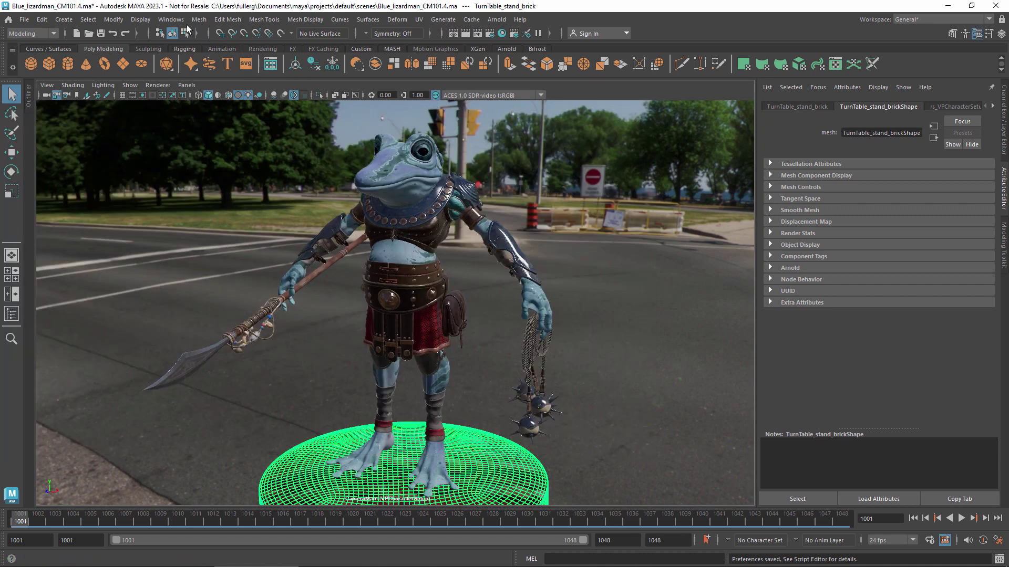
{"action": "left_click", "coordinate": [171, 19]}
{"action": "mouse_move", "coordinate": [210, 135]}
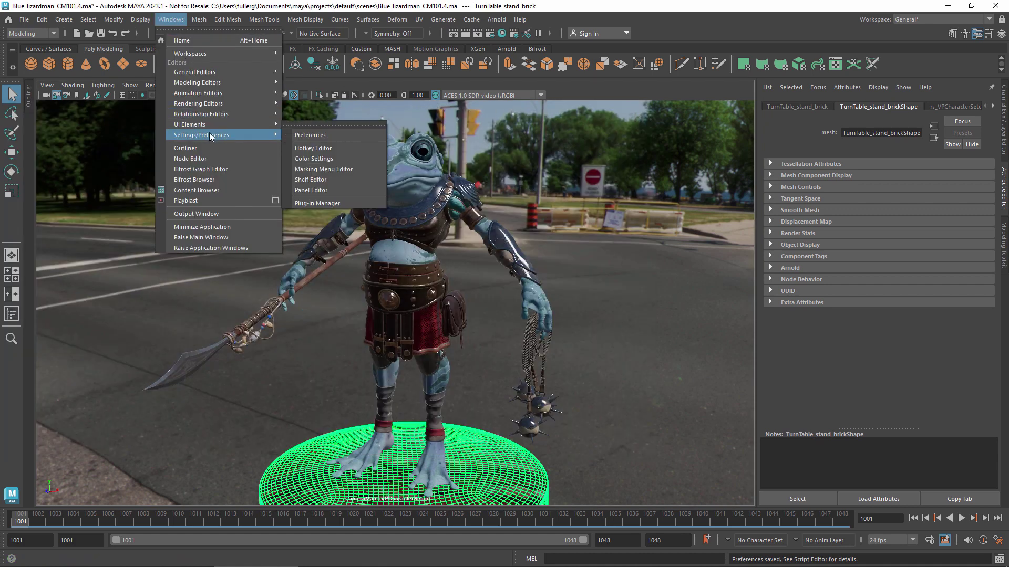
{"action": "left_click", "coordinate": [322, 136]}
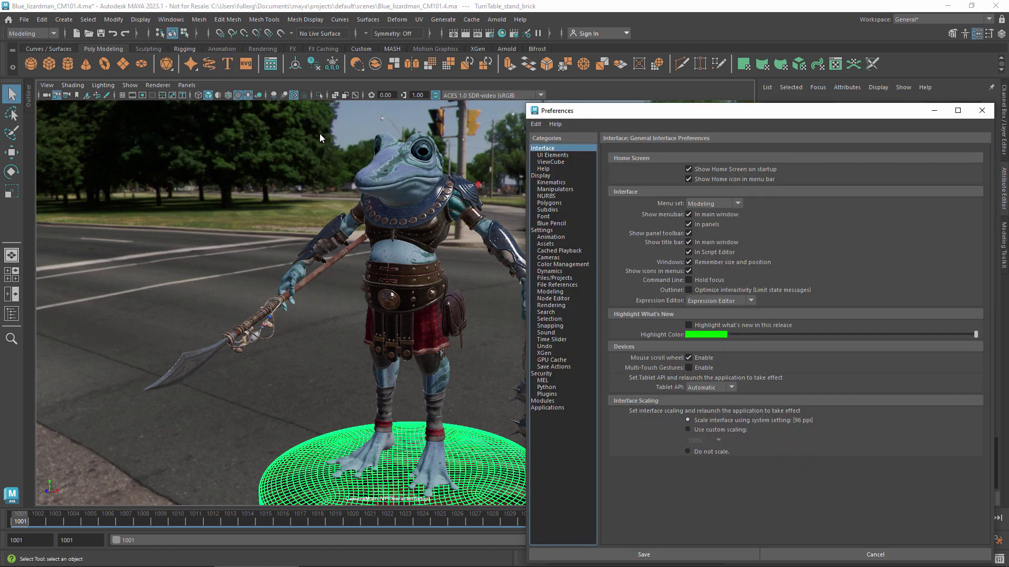
{"action": "left_click", "coordinate": [557, 267]}
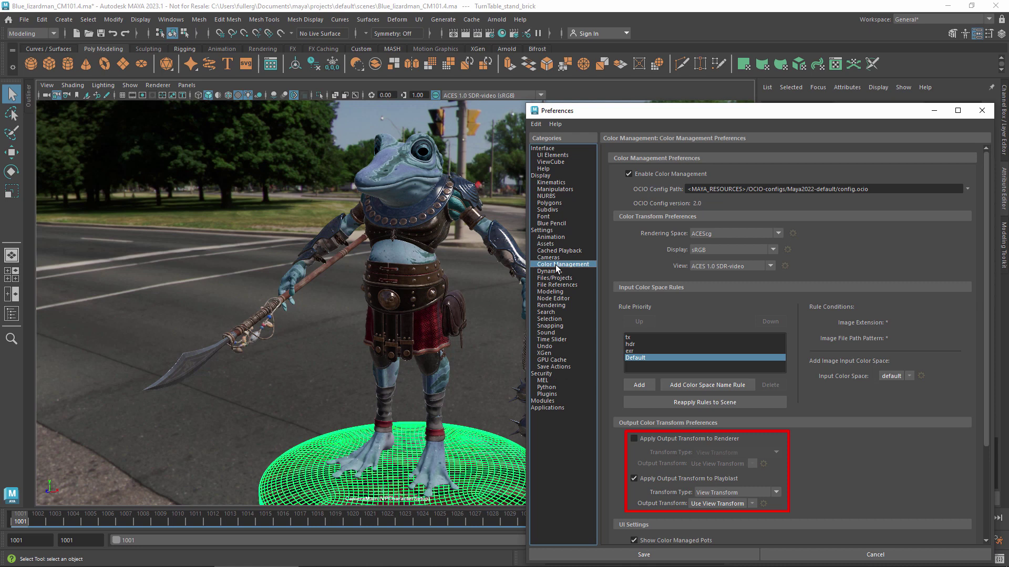
Step: Enable Apply Output Transform to Renderer and look through the available output view transforms without changing the selection
{"action": "left_click", "coordinate": [661, 439]}
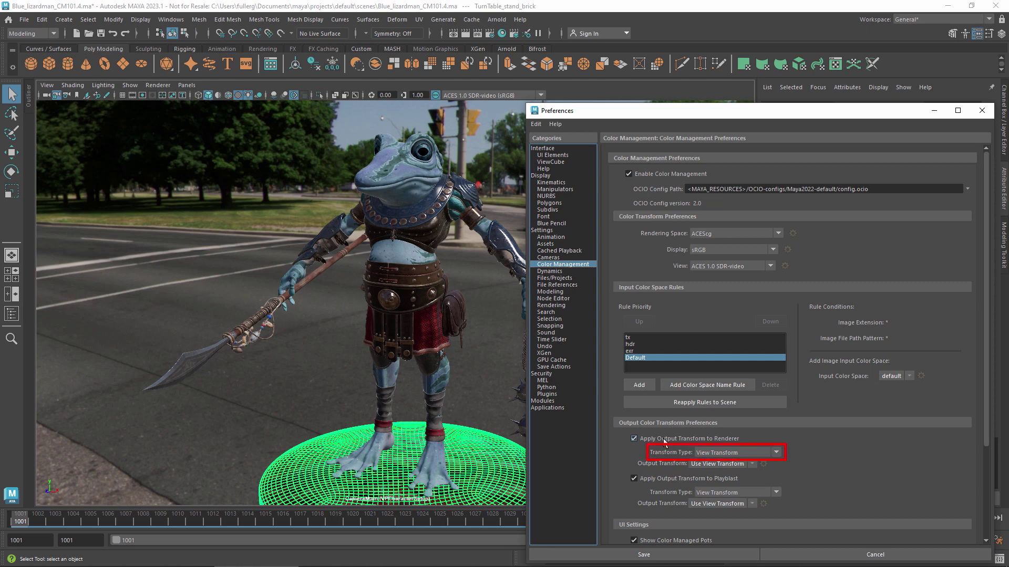
{"action": "left_click", "coordinate": [752, 463]}
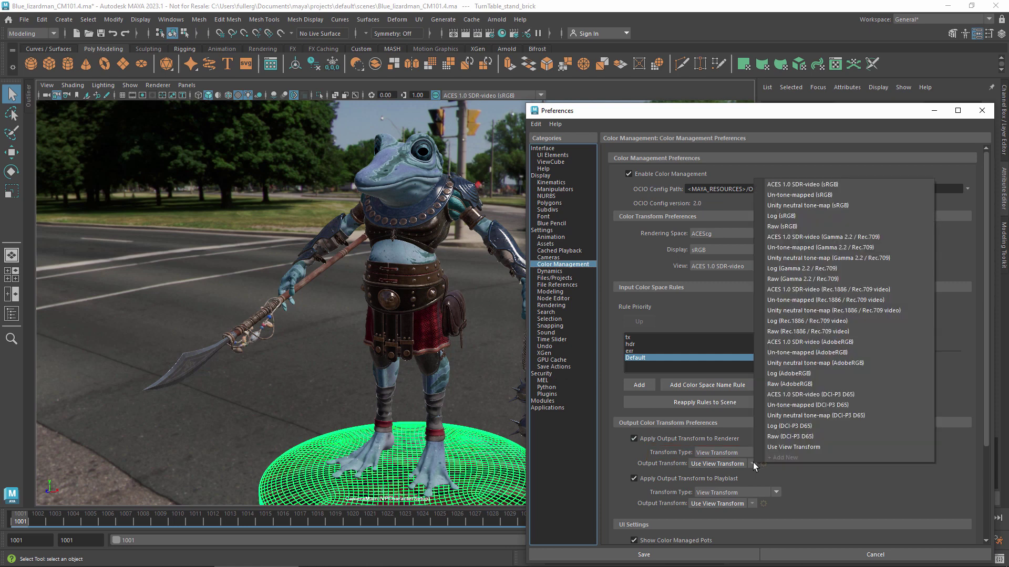
{"action": "left_click", "coordinate": [784, 472]}
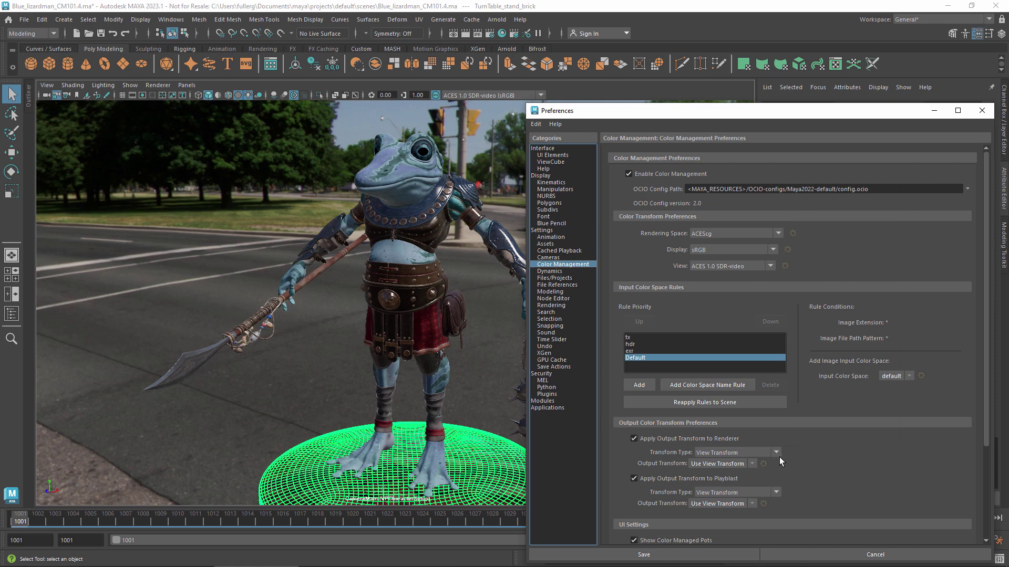
Step: Set the renderer's Transform Type to Color Space Conversion and look through the output color space categories, keeping sRGB
{"action": "left_click", "coordinate": [777, 454]}
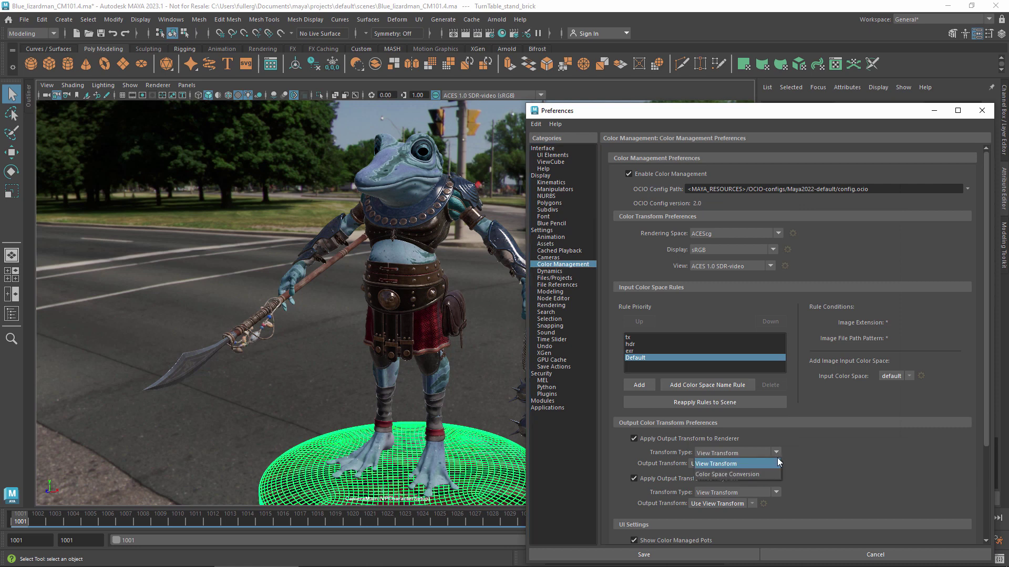
{"action": "left_click", "coordinate": [768, 476]}
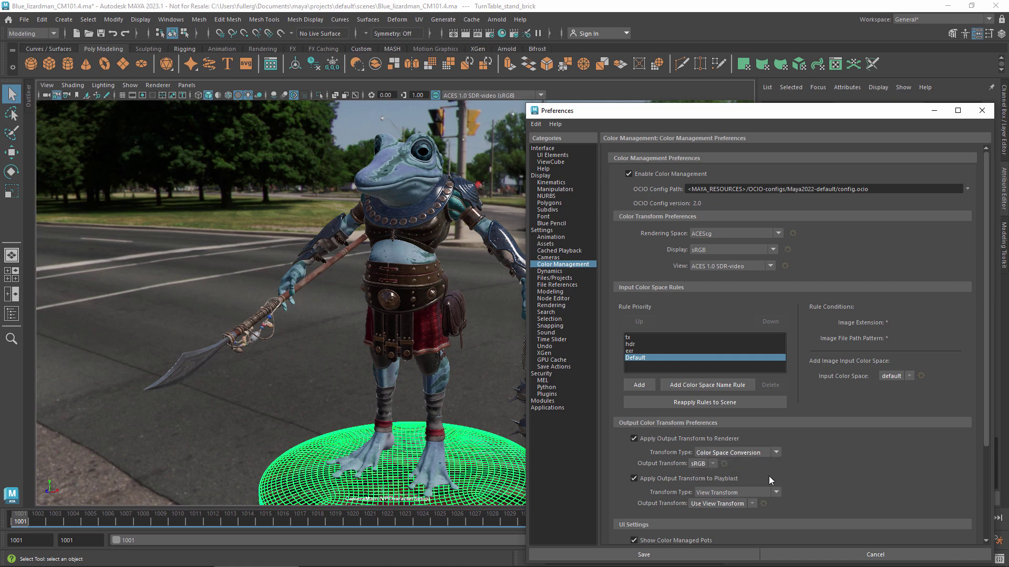
{"action": "left_click", "coordinate": [710, 465]}
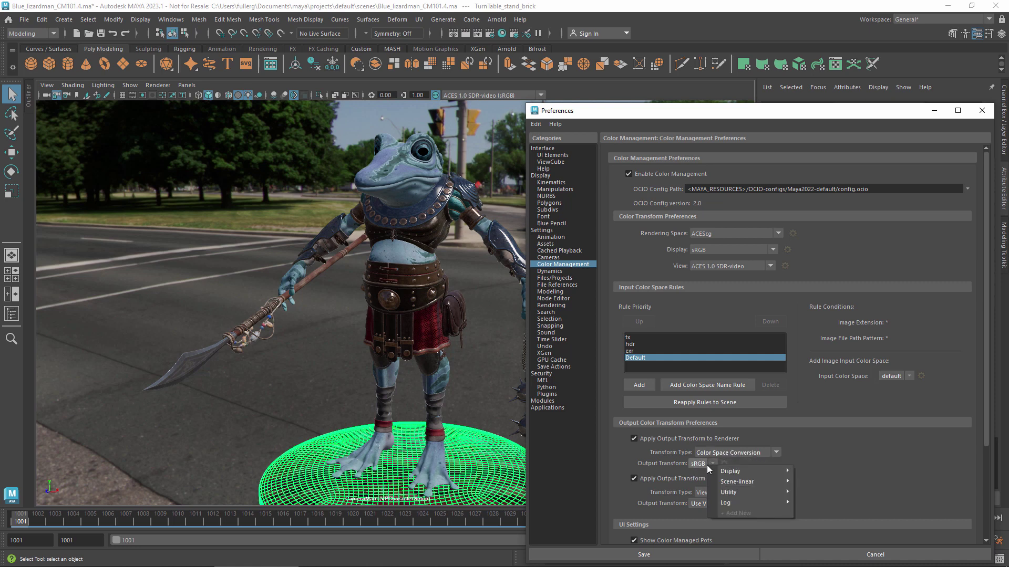
{"action": "mouse_move", "coordinate": [728, 473]}
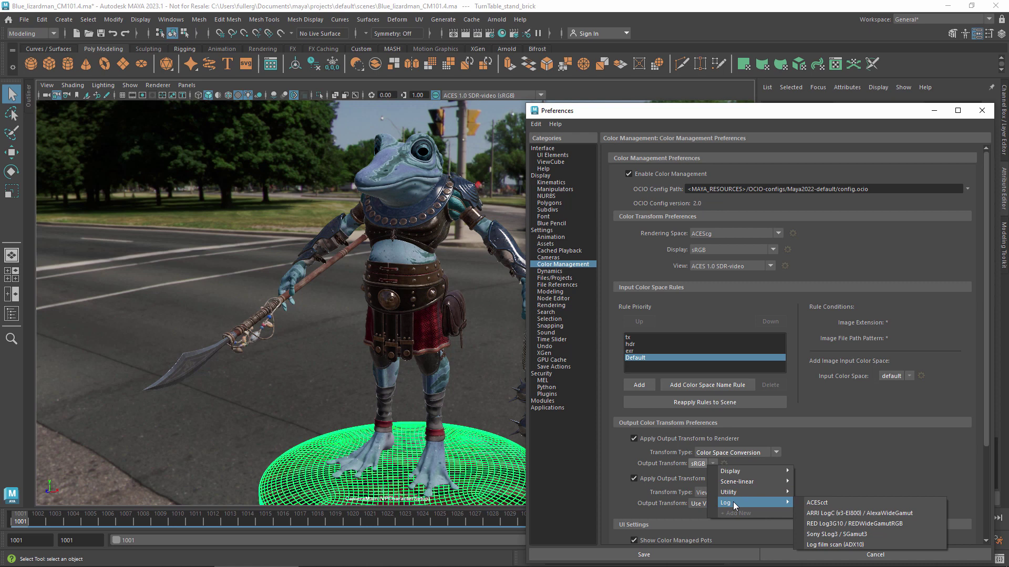
{"action": "left_click", "coordinate": [836, 477]}
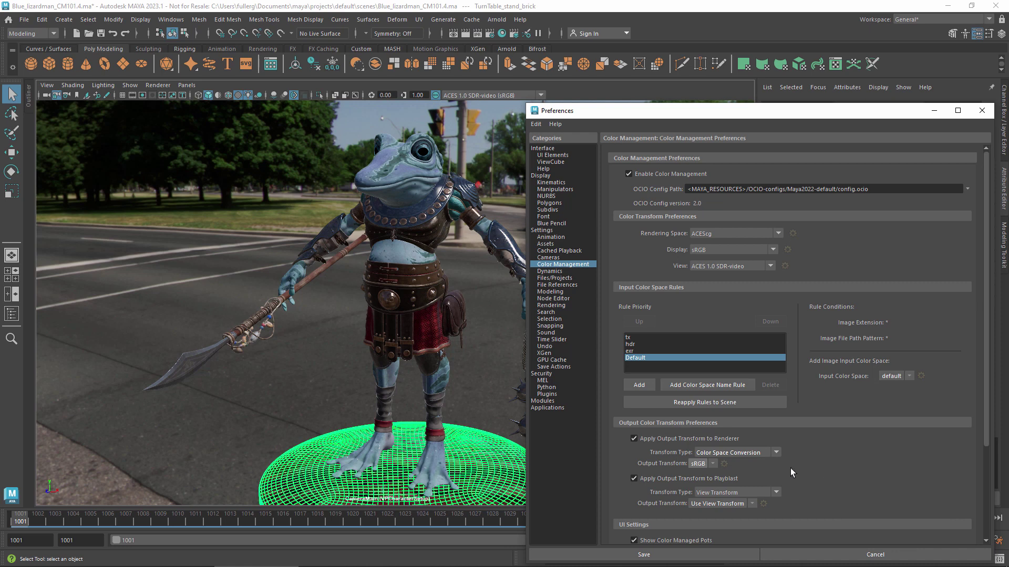
Step: Disable Apply Output Transform to Renderer
{"action": "left_click", "coordinate": [633, 439]}
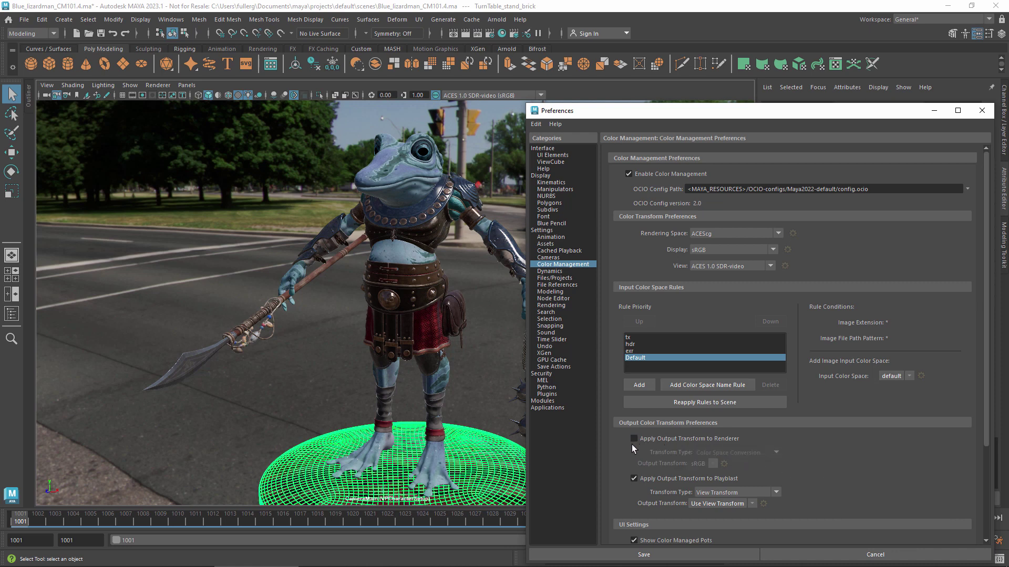